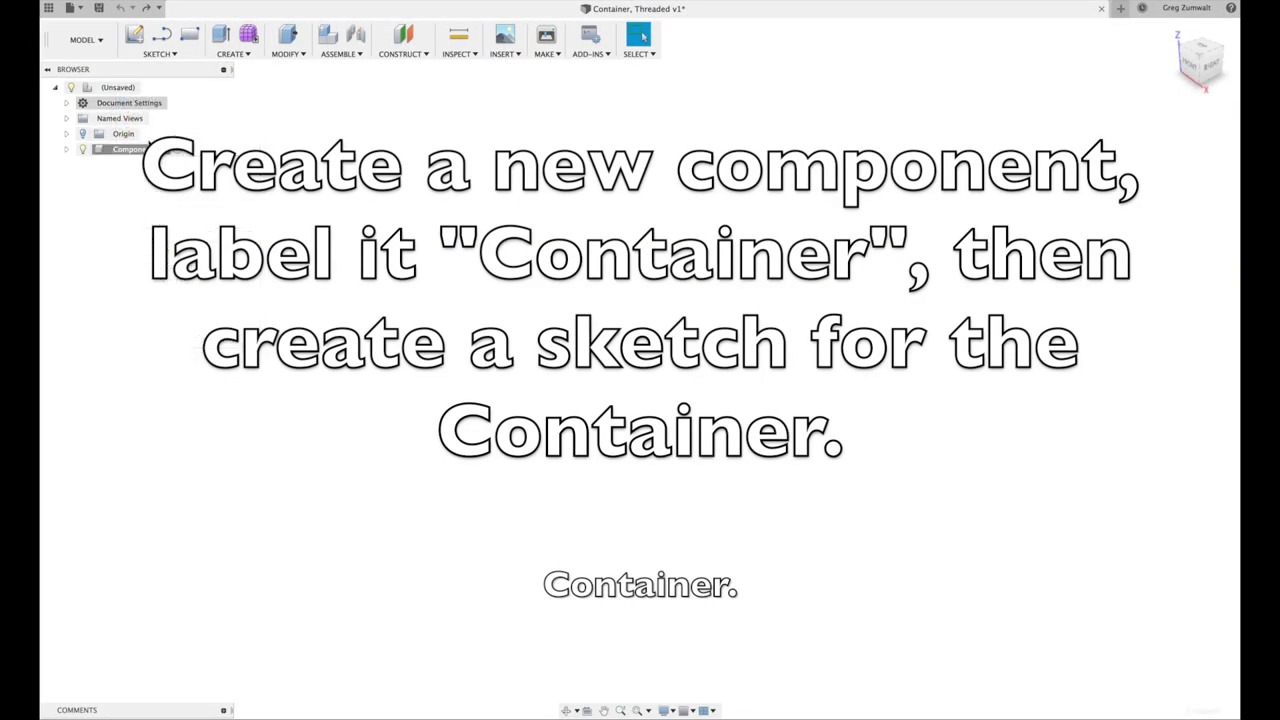
# - Rename Component1 to Container and start a new sketch
pyautogui.doubleClick(138, 149)
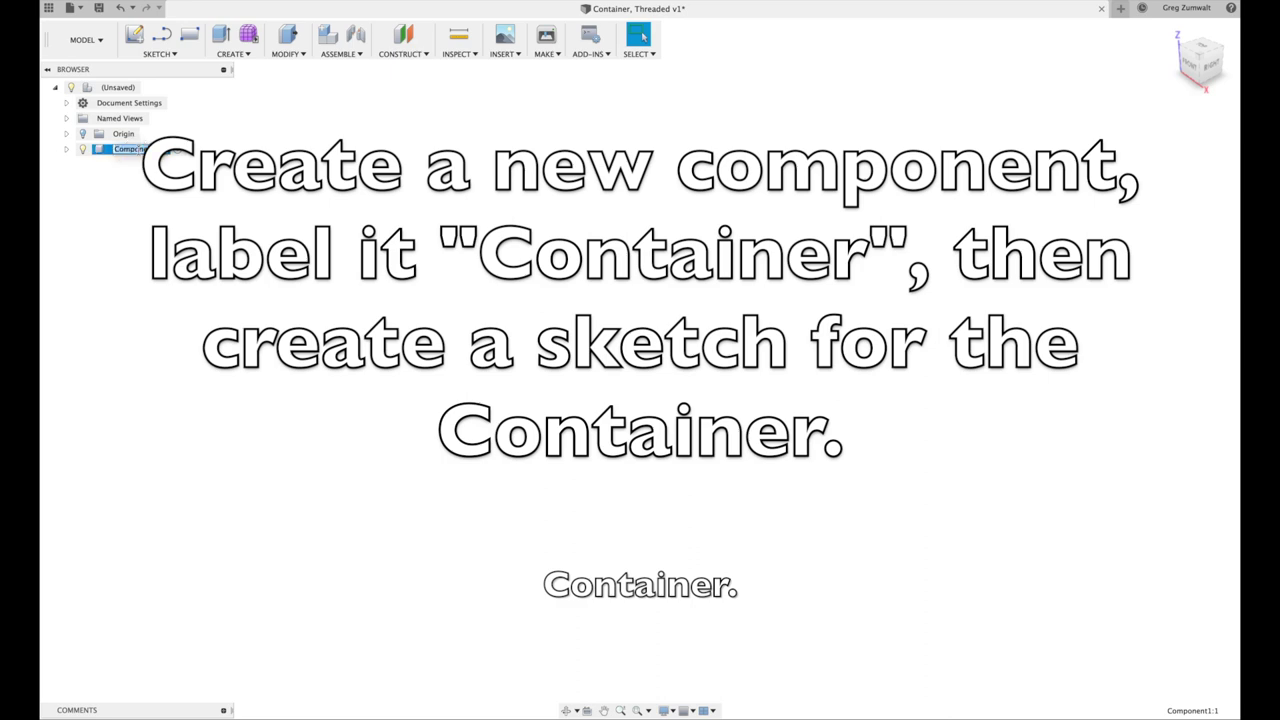
pyautogui.write('Container')
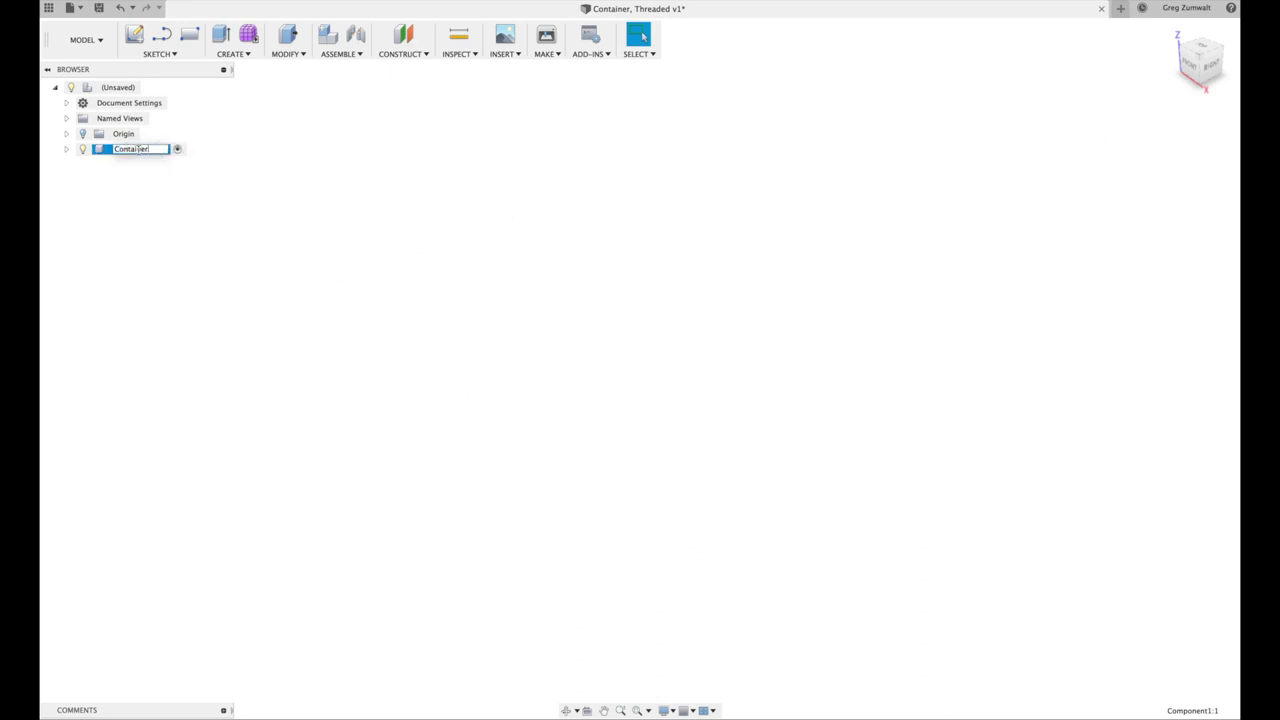
pyautogui.press('Return')
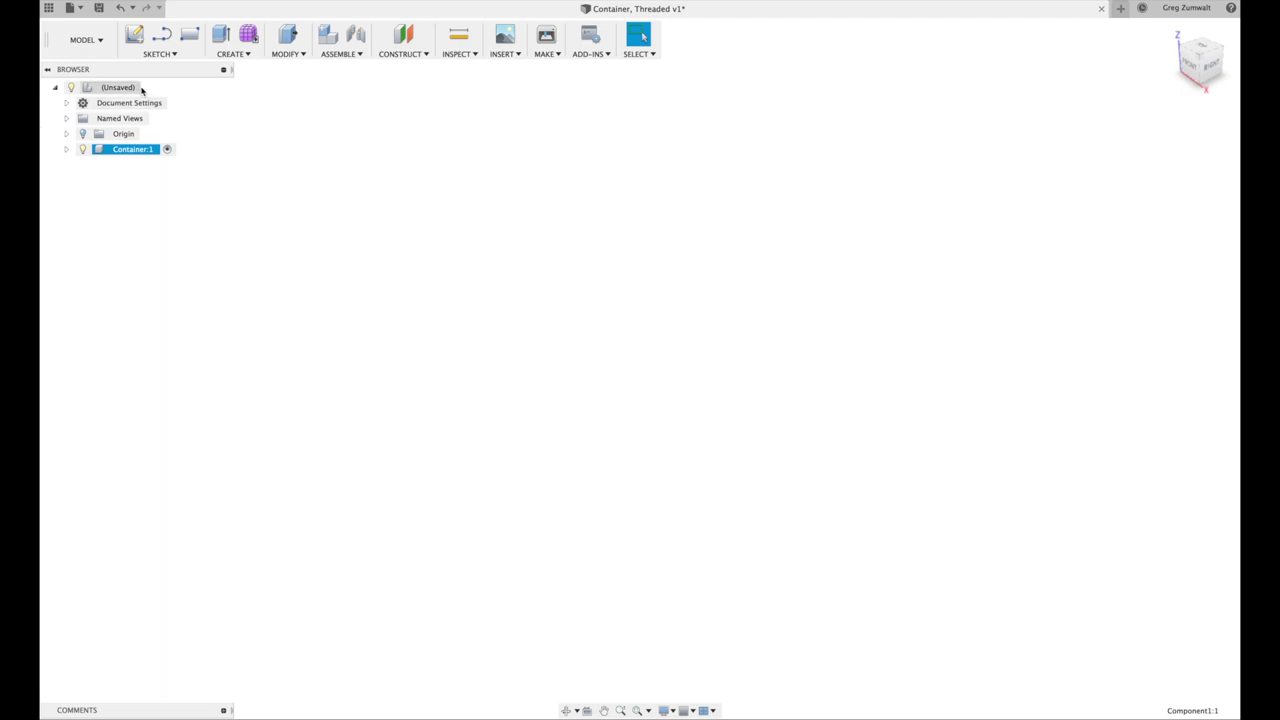
pyautogui.click(176, 53)
pyautogui.click(158, 68)
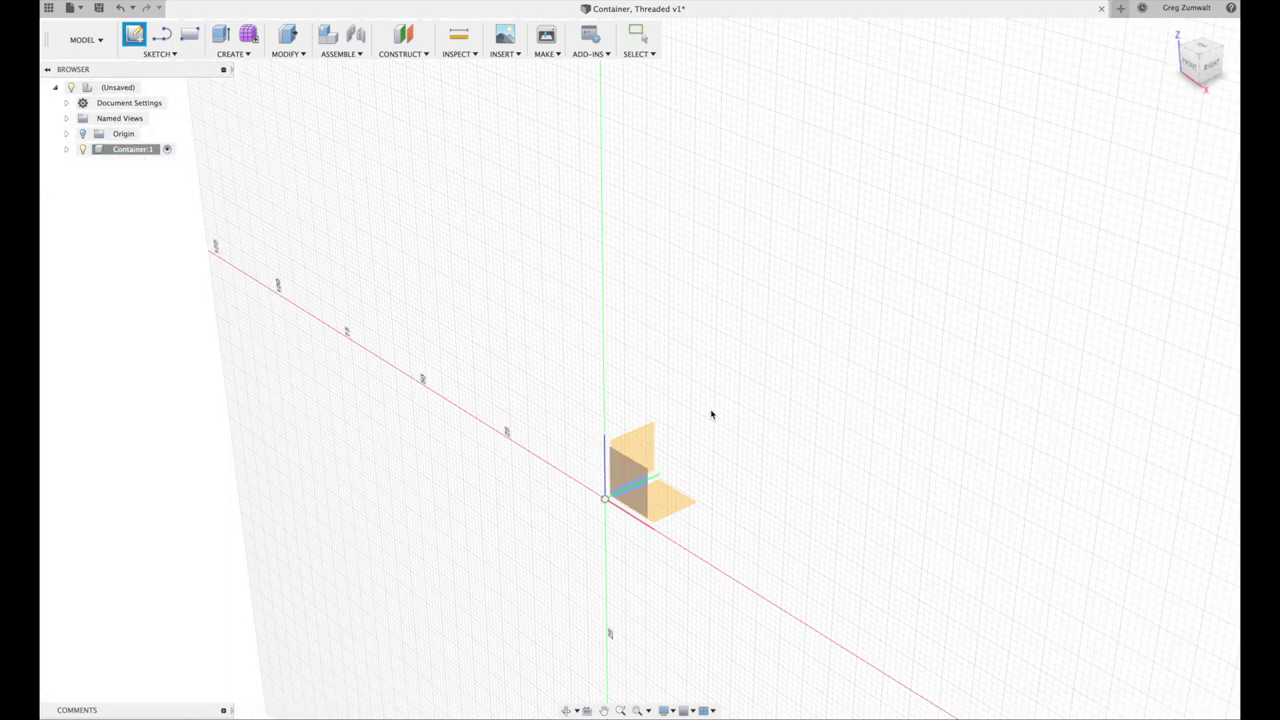
# - On the top plane, draw a 55 mm centre-diameter circle at the origin
pyautogui.click(665, 500)
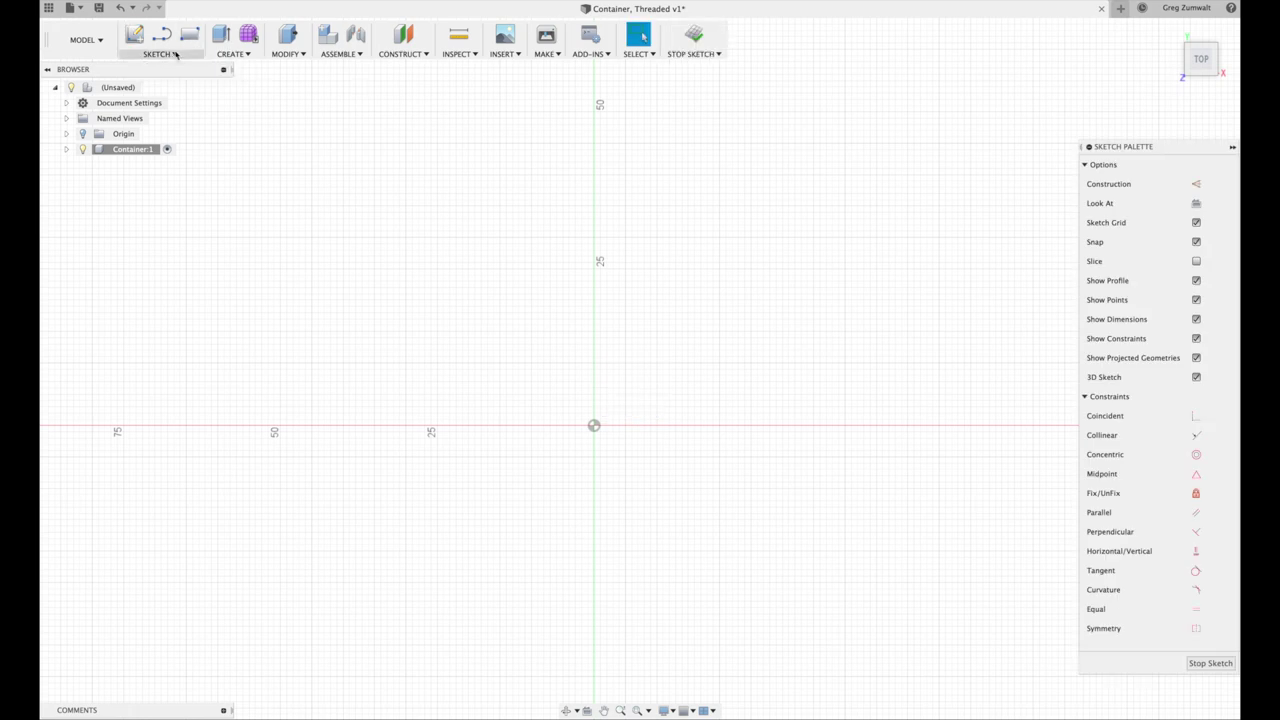
pyautogui.click(160, 53)
pyautogui.click(252, 112)
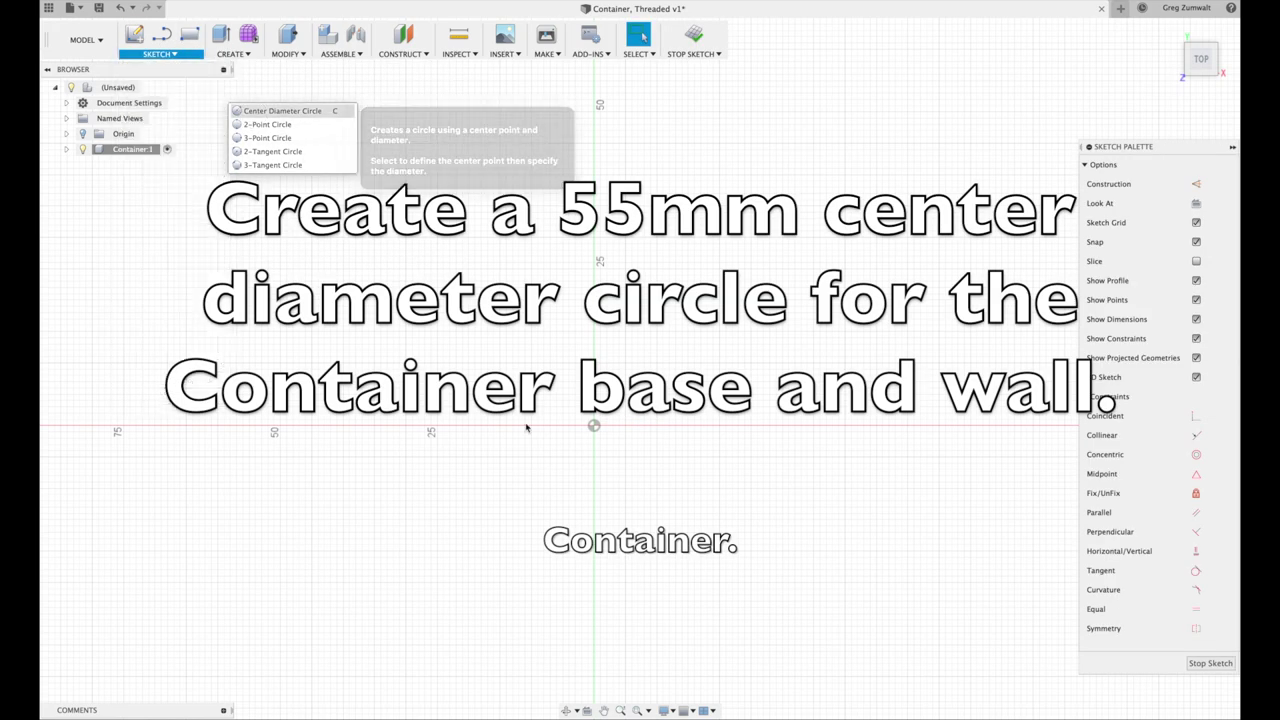
pyautogui.click(594, 427)
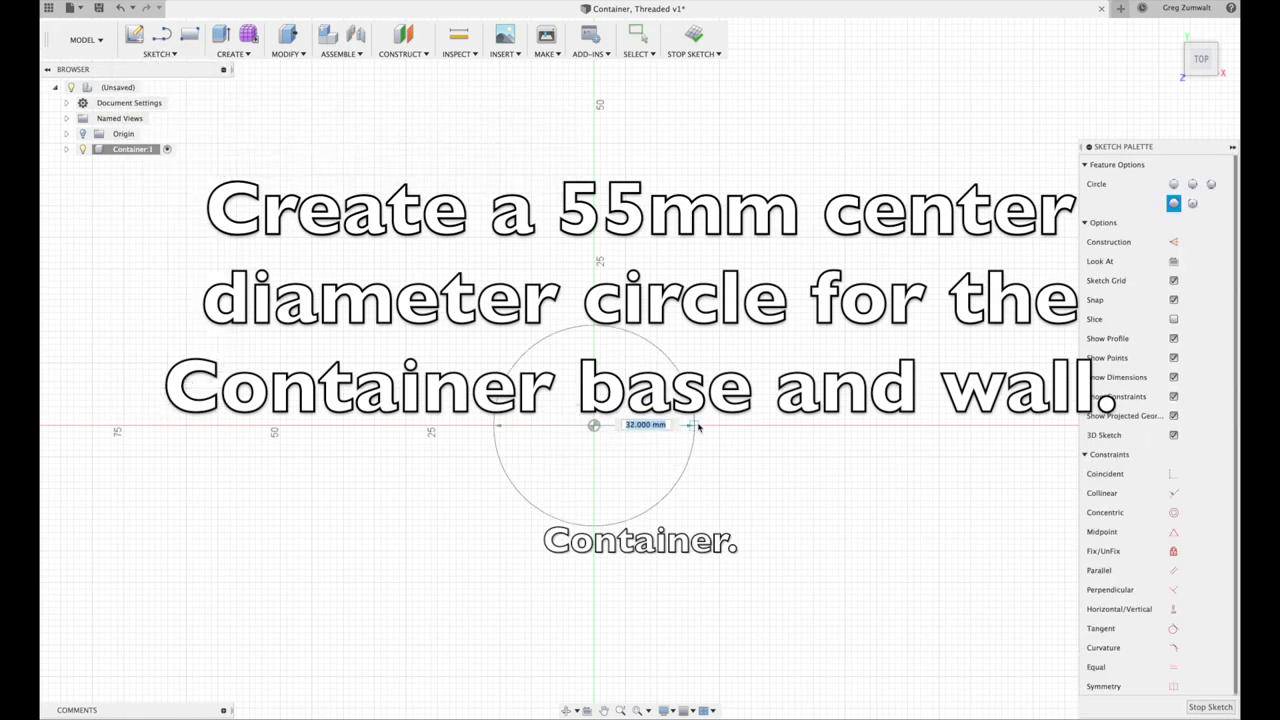
pyautogui.write('50')
pyautogui.press('Return')
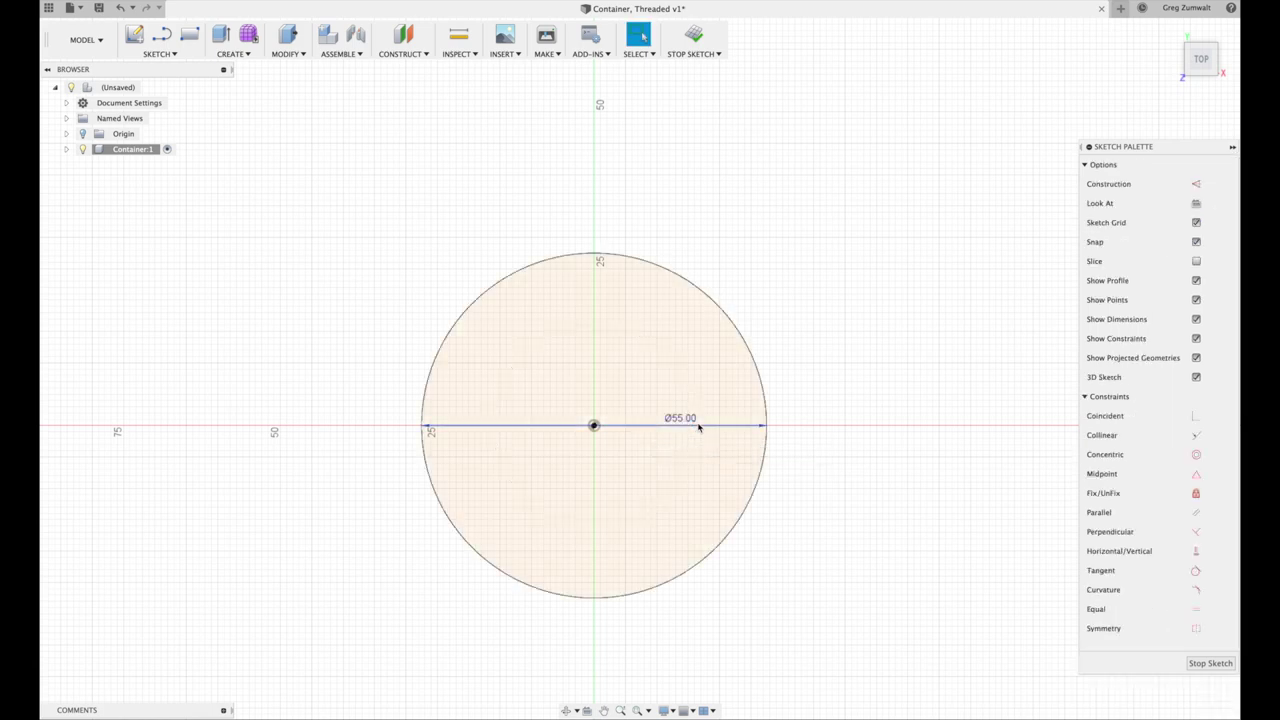
# - Offset the circle 4 mm inward and finish the sketch
pyautogui.click(157, 53)
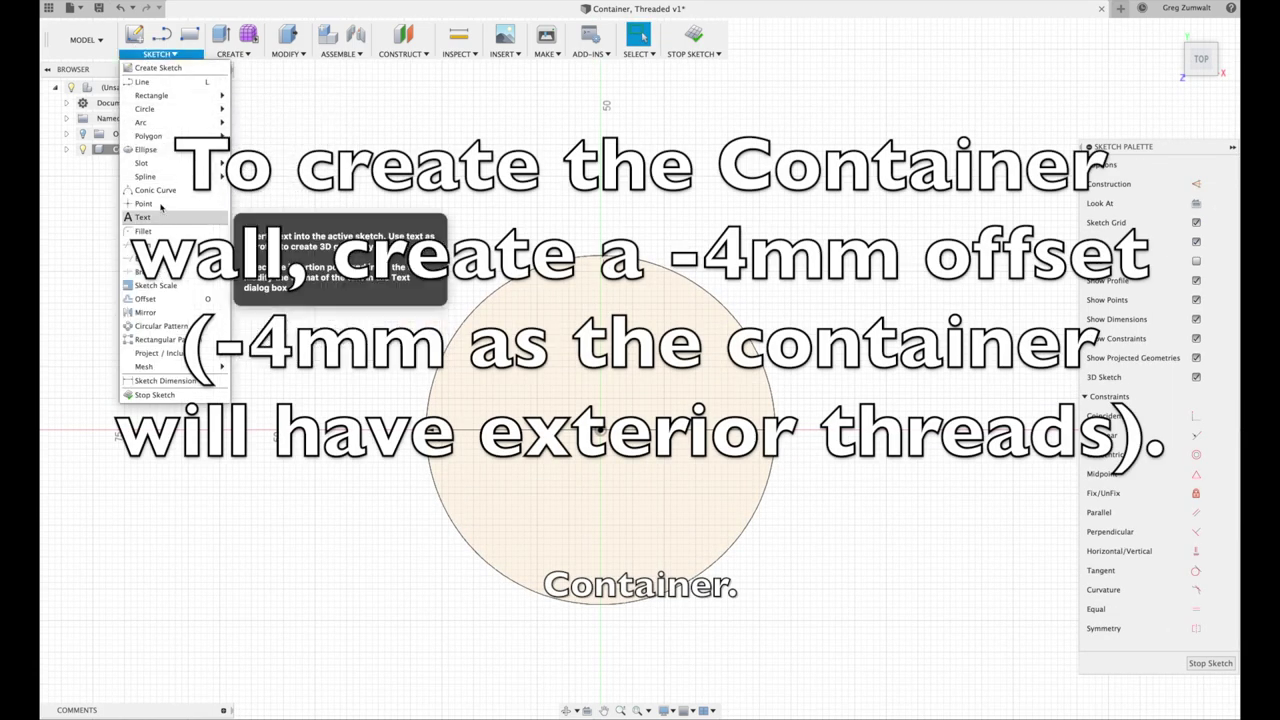
pyautogui.click(167, 299)
pyautogui.click(601, 258)
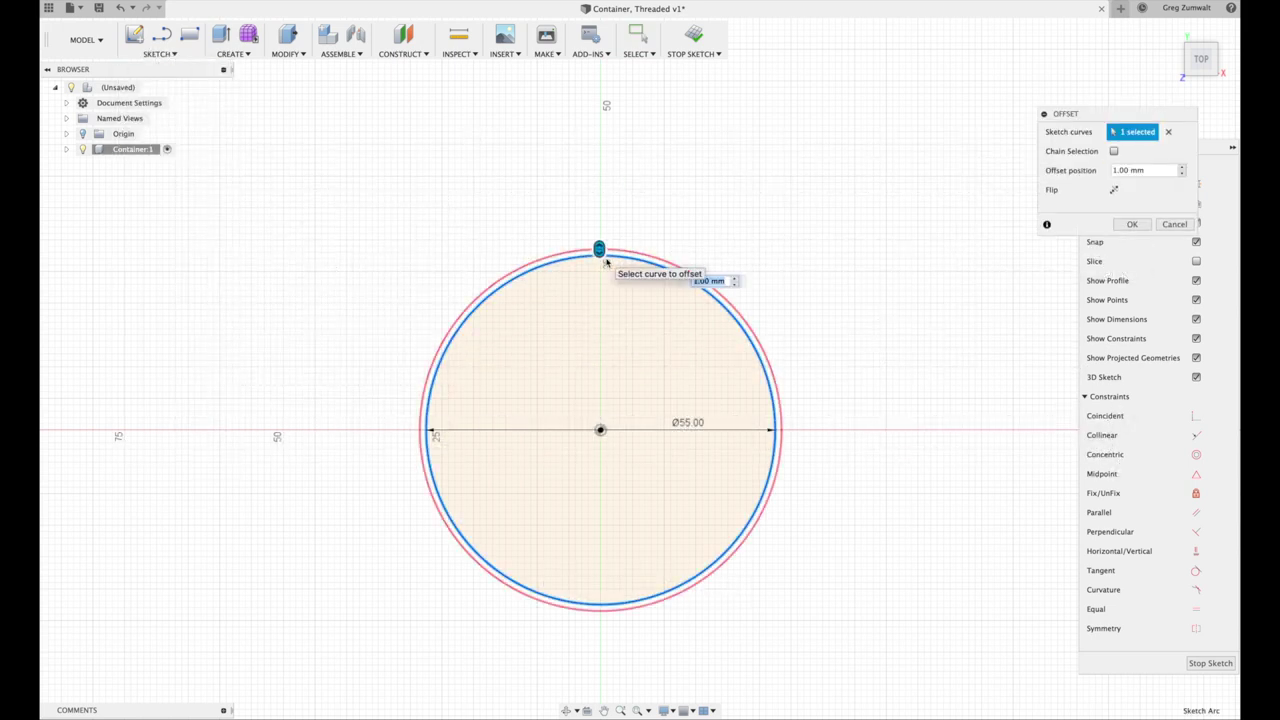
pyautogui.press('Return')
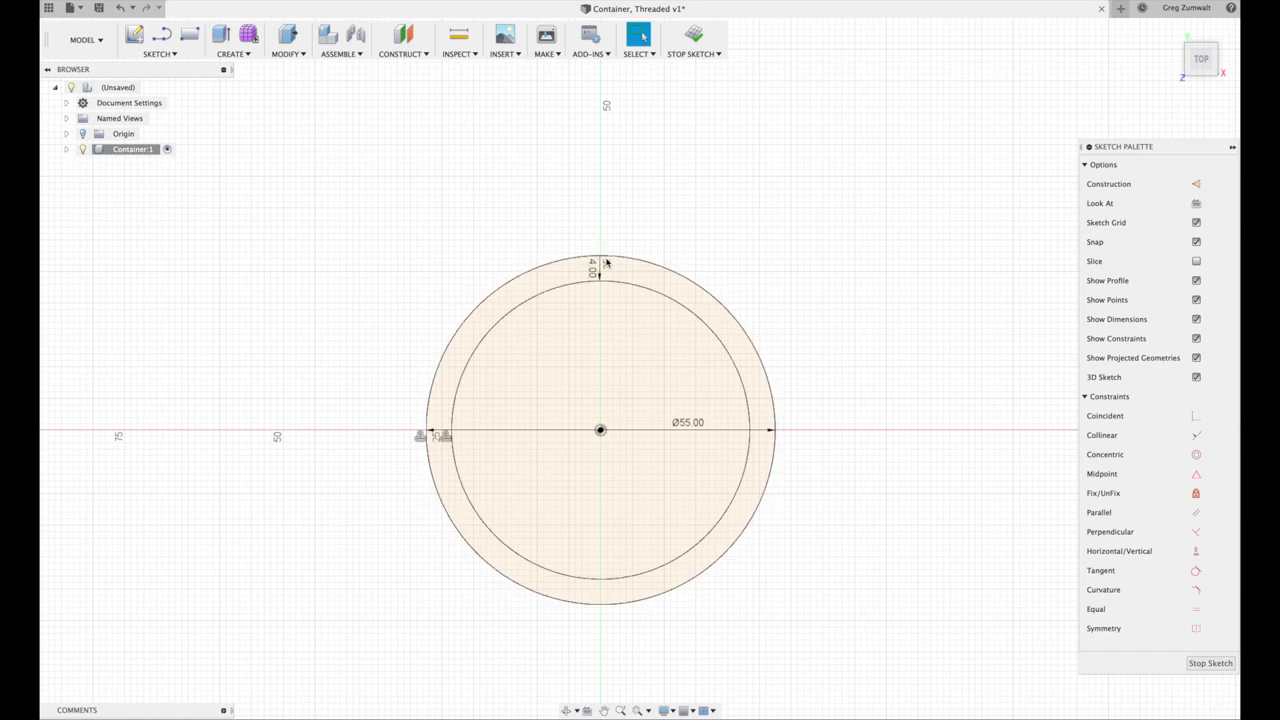
pyautogui.click(694, 36)
# - Press Pull the inner circle profile 2 mm to form the base disc
pyautogui.click(559, 490)
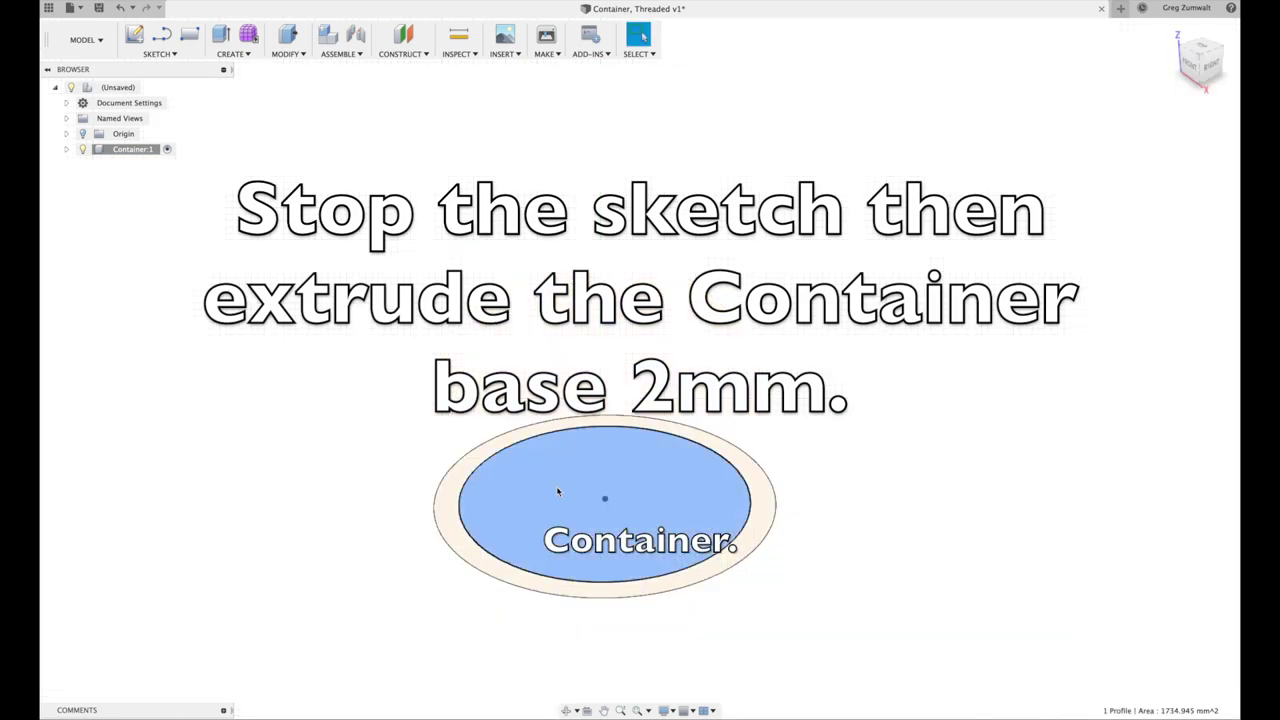
pyautogui.click(287, 53)
pyautogui.click(300, 64)
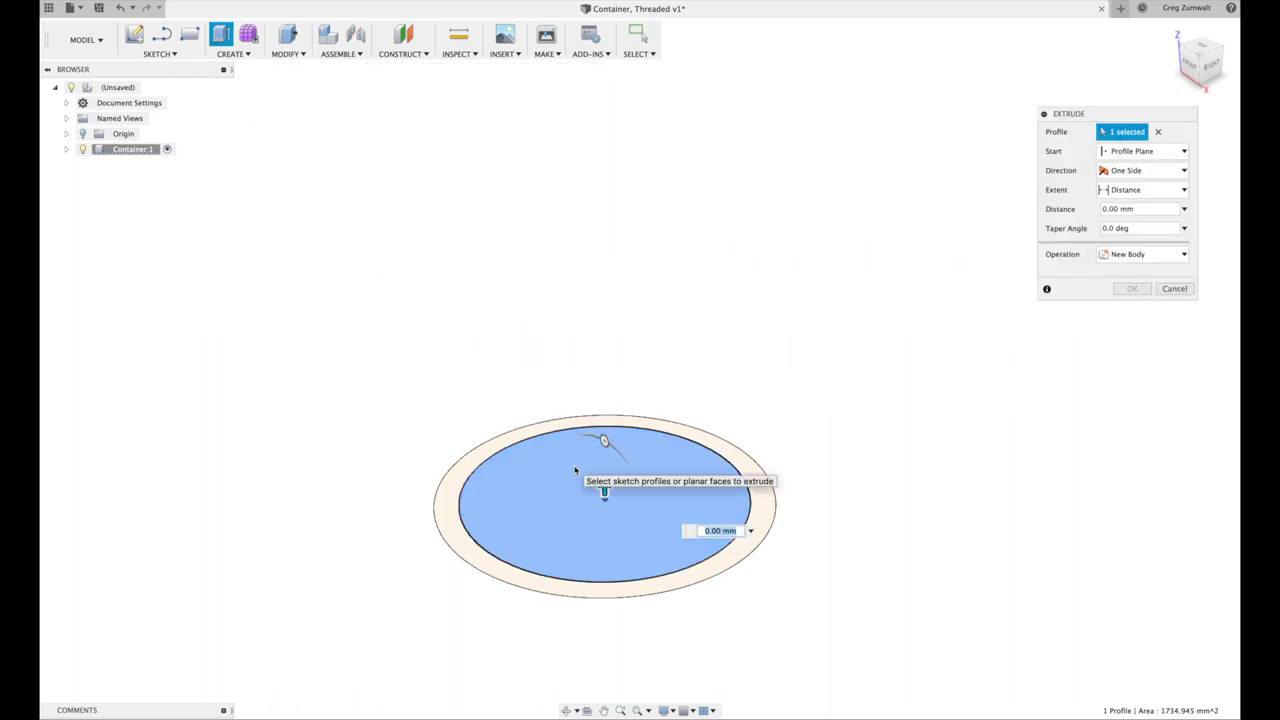
pyautogui.press('Return')
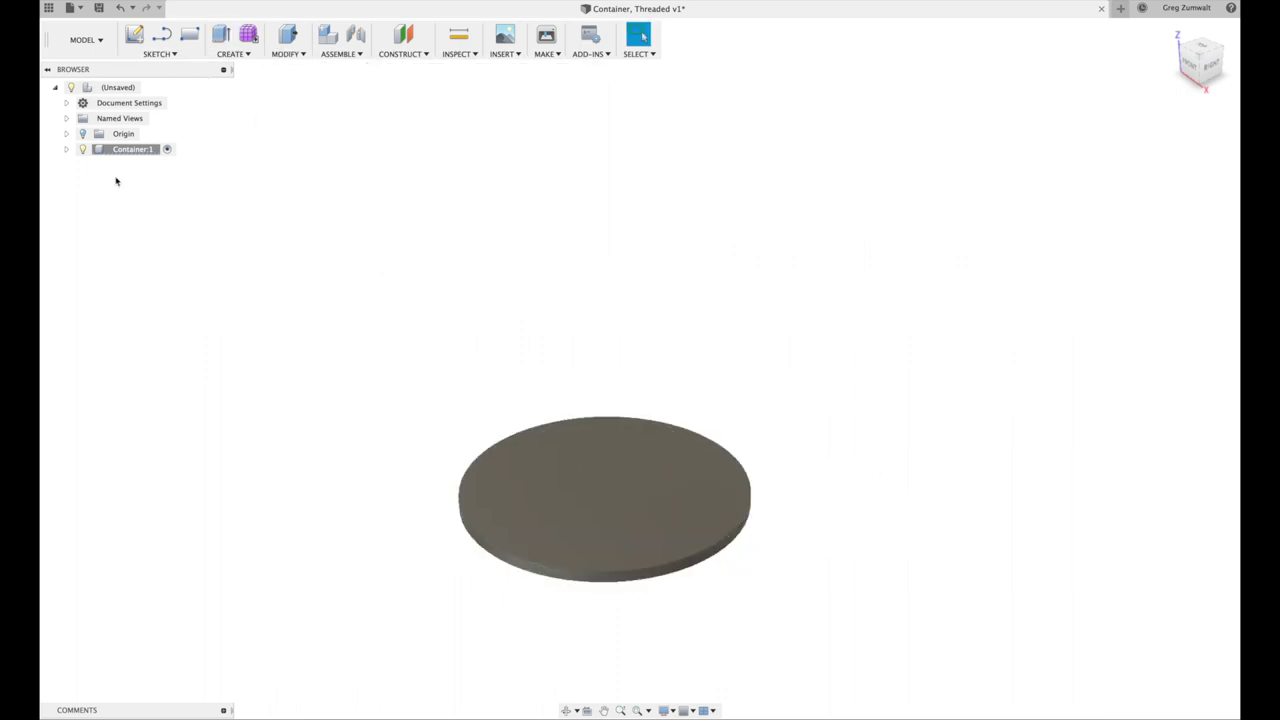
# - Show Sketch1 again and Press Pull the outer ring 40 mm into the wall
pyautogui.click(67, 149)
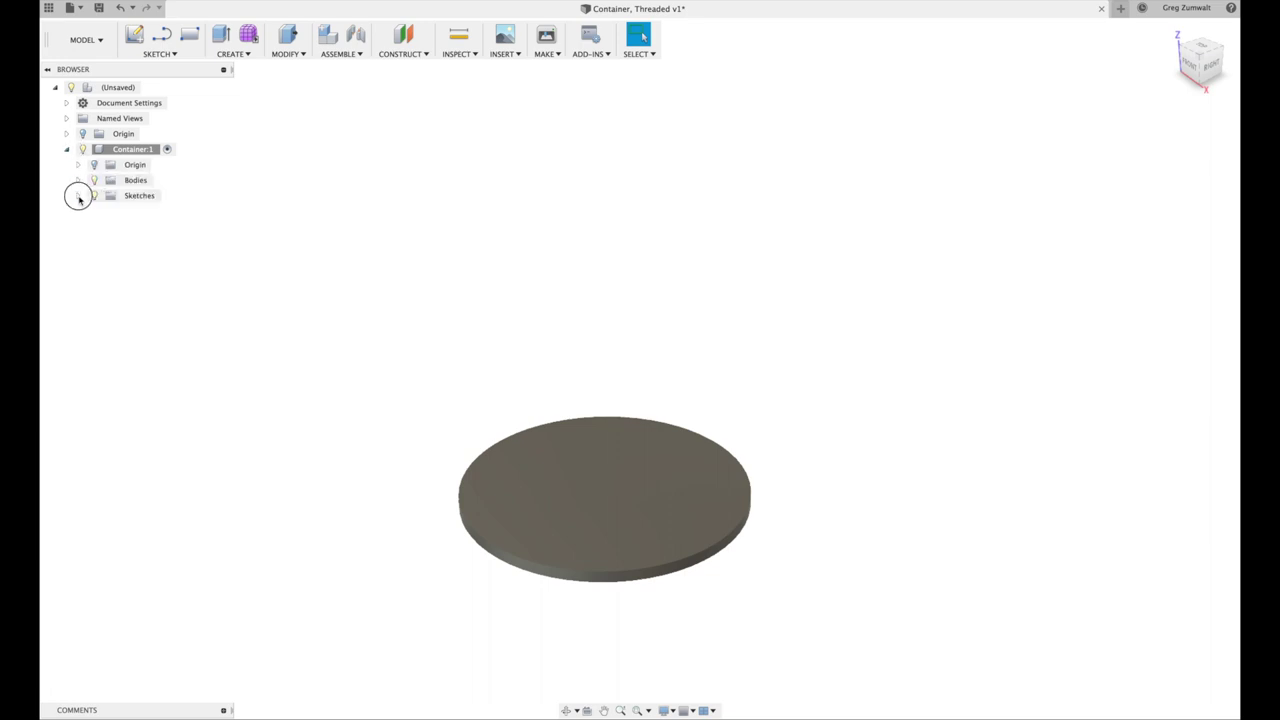
pyautogui.click(78, 196)
pyautogui.click(288, 55)
pyautogui.click(300, 78)
pyautogui.click(451, 510)
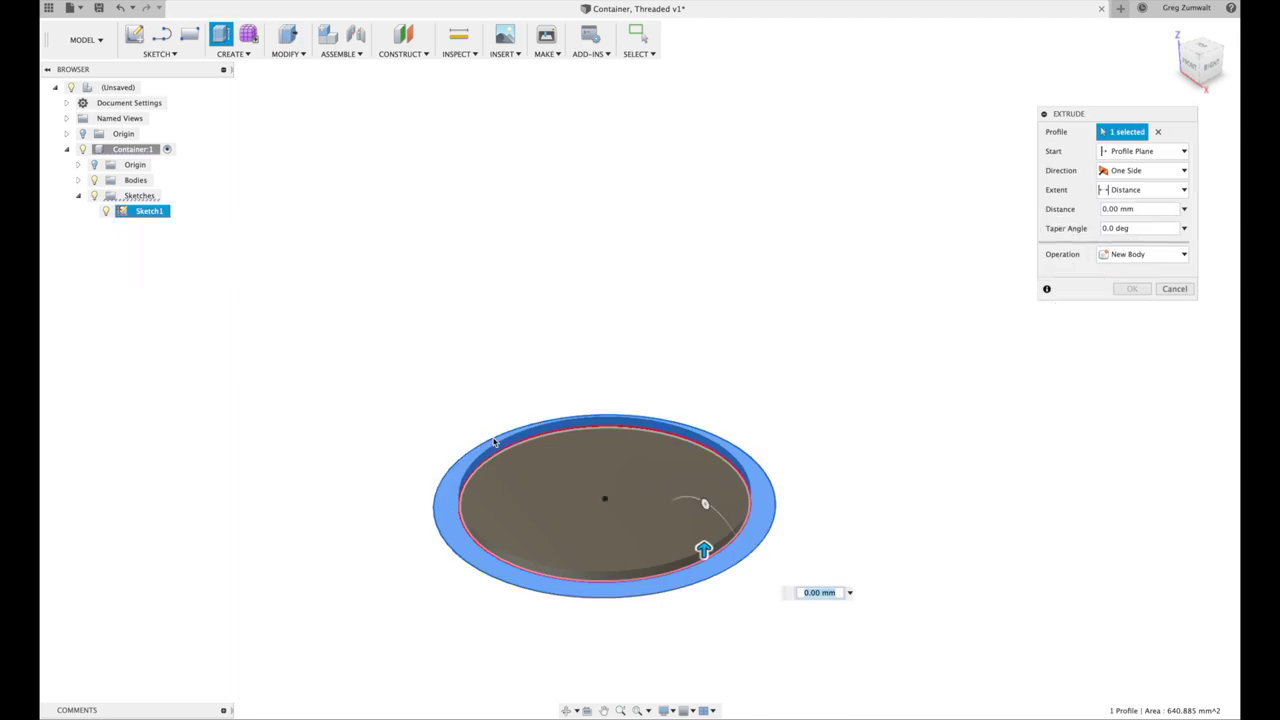
pyautogui.press('Return')
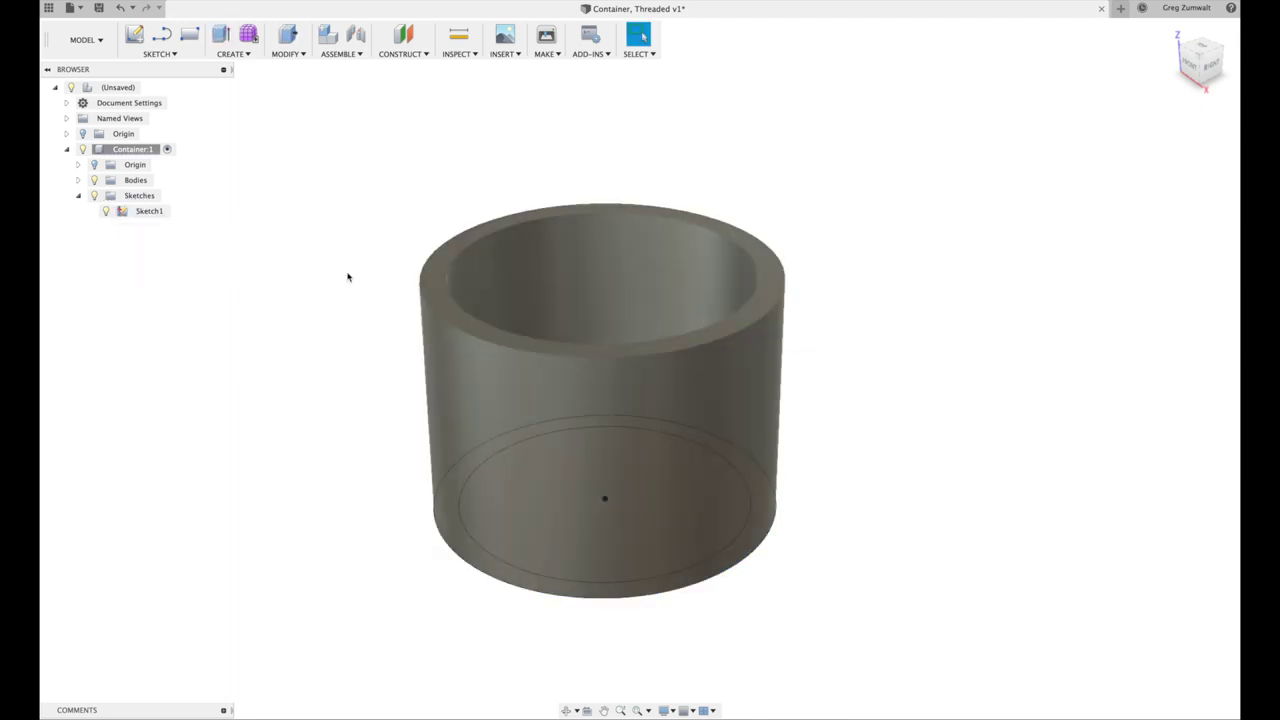
# - Add a modeled M55x4 thread, 10 mm long, to the outer wall and hide Sketch1
pyautogui.click(289, 56)
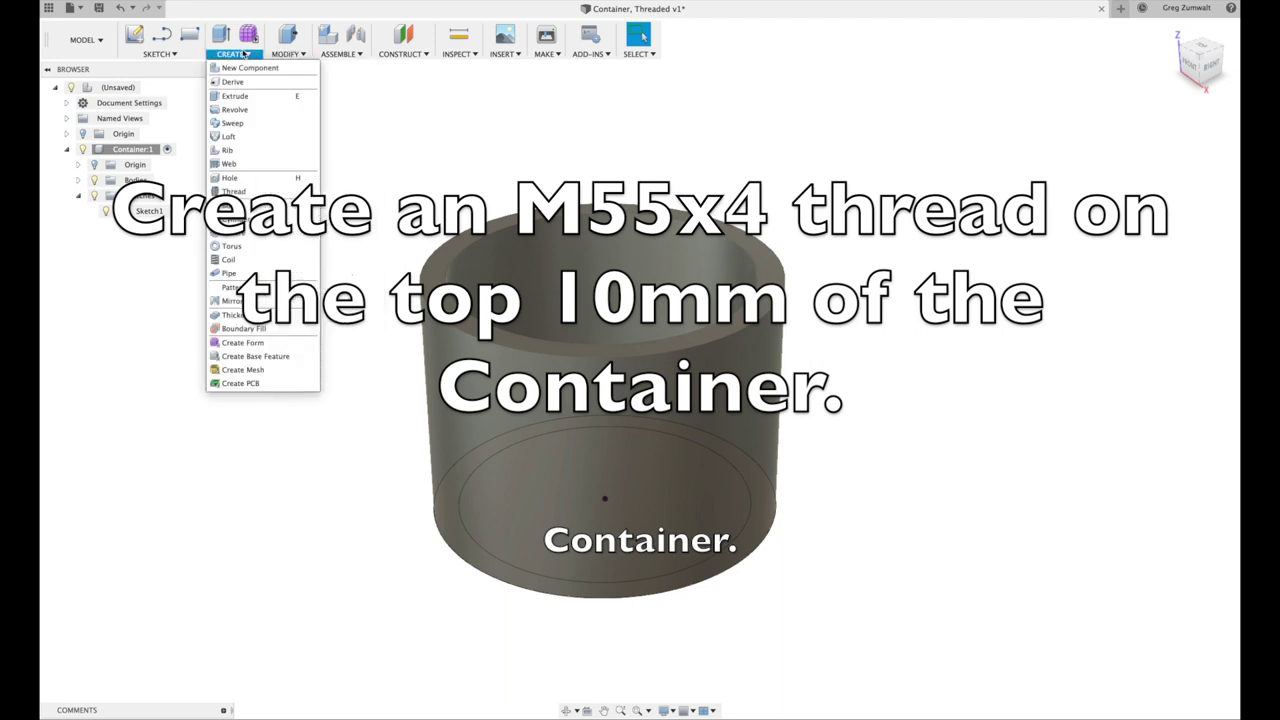
pyautogui.click(233, 191)
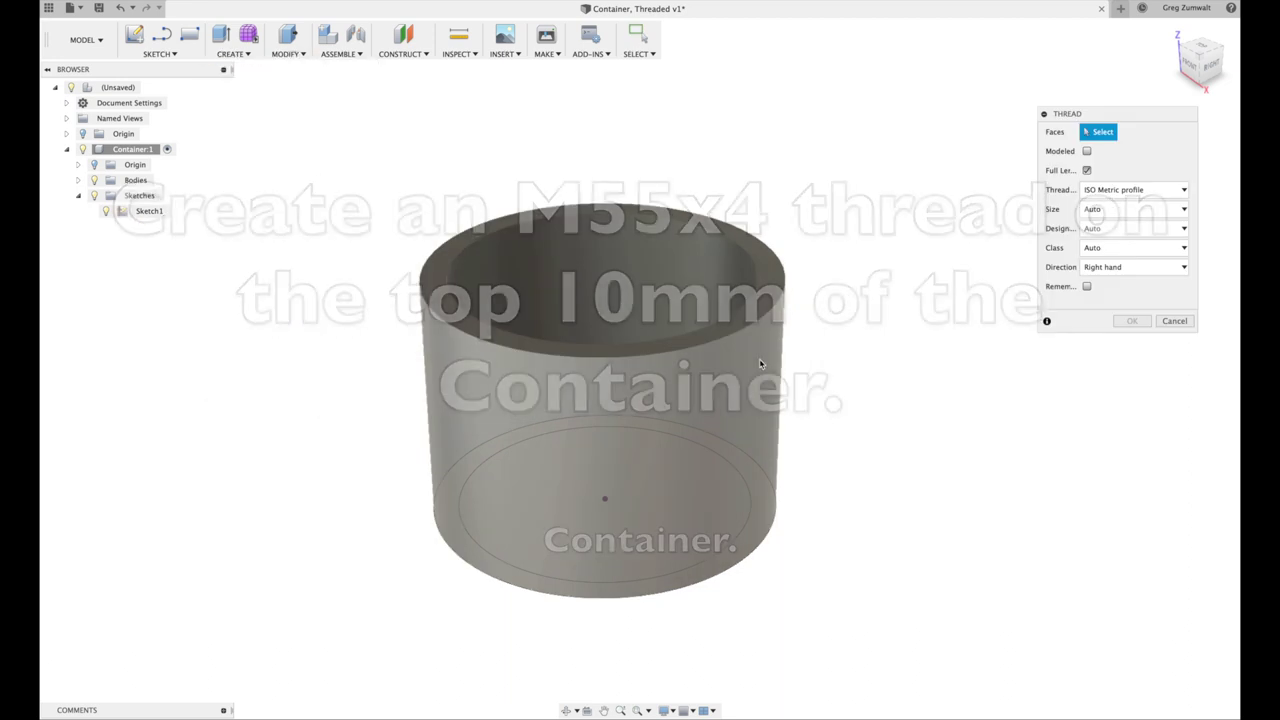
pyautogui.click(757, 357)
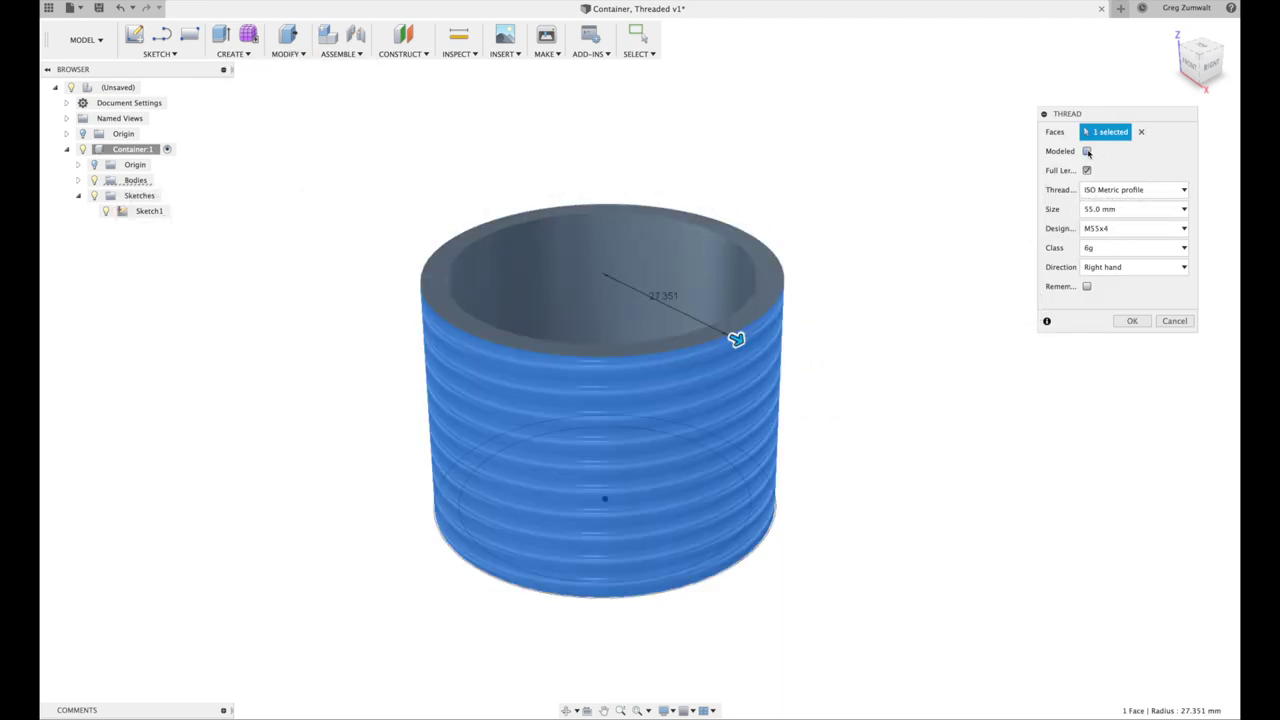
pyautogui.click(1087, 151)
pyautogui.click(1087, 170)
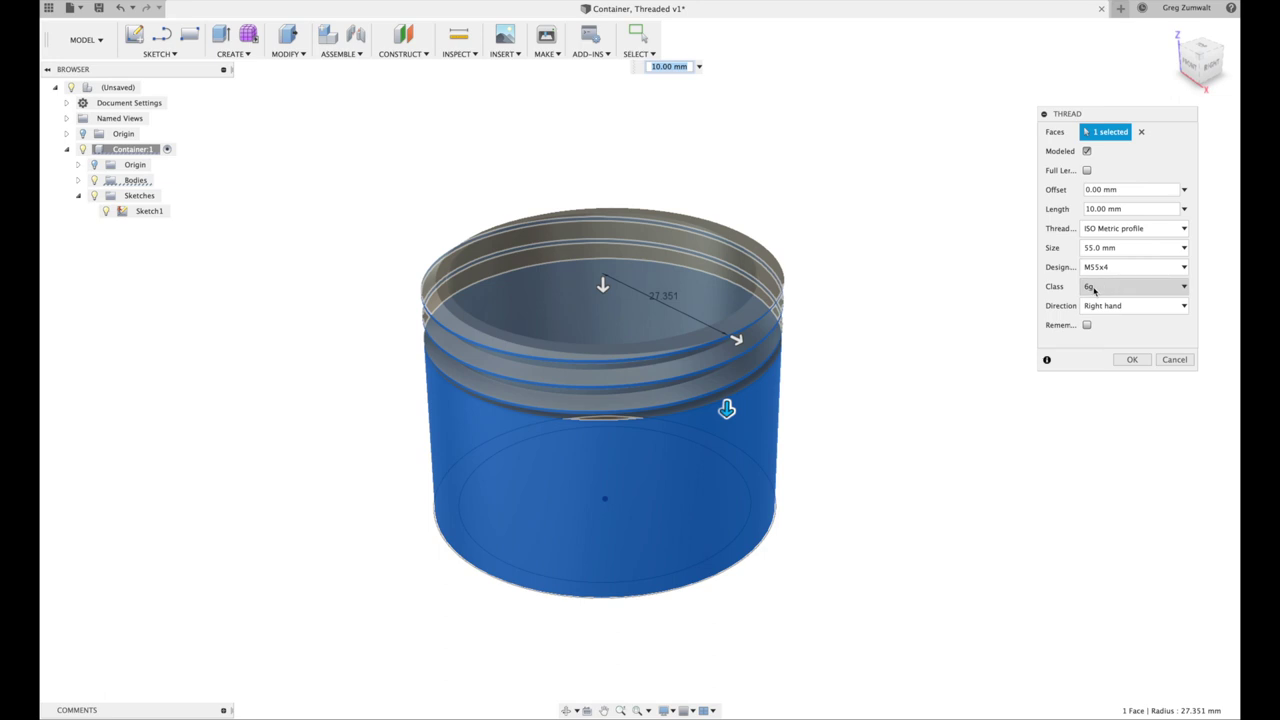
pyautogui.click(1132, 359)
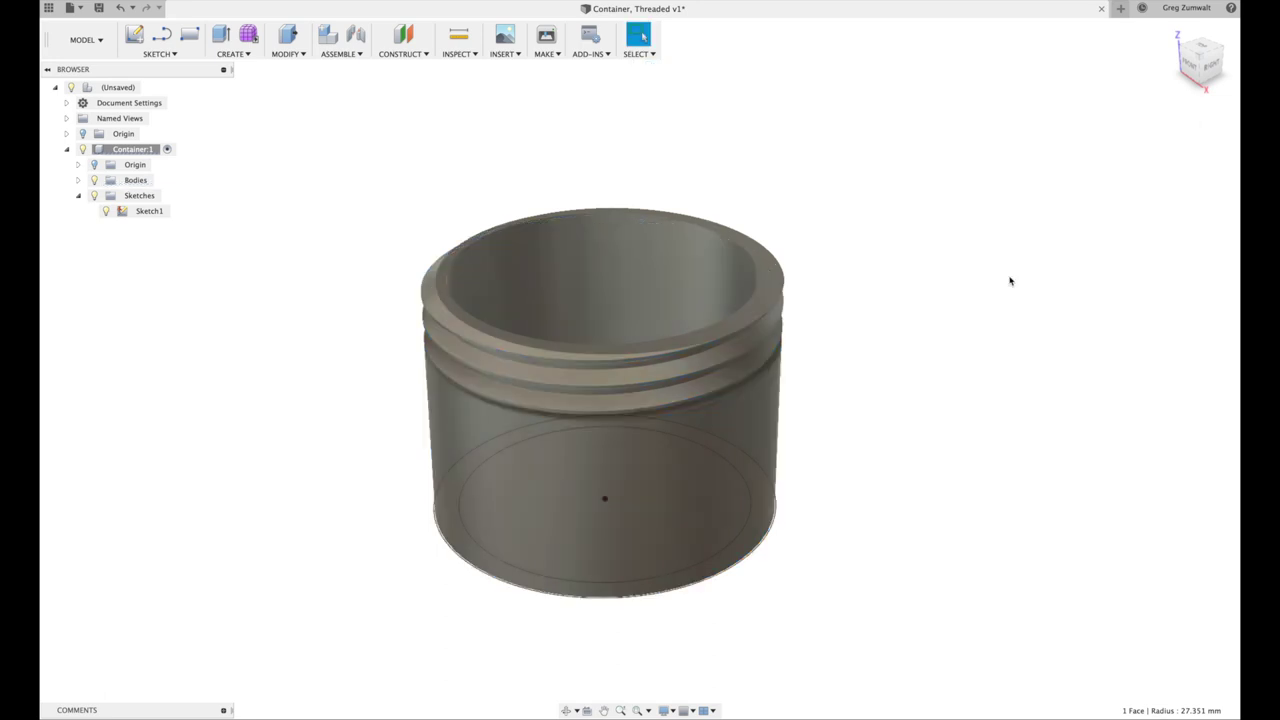
pyautogui.click(96, 196)
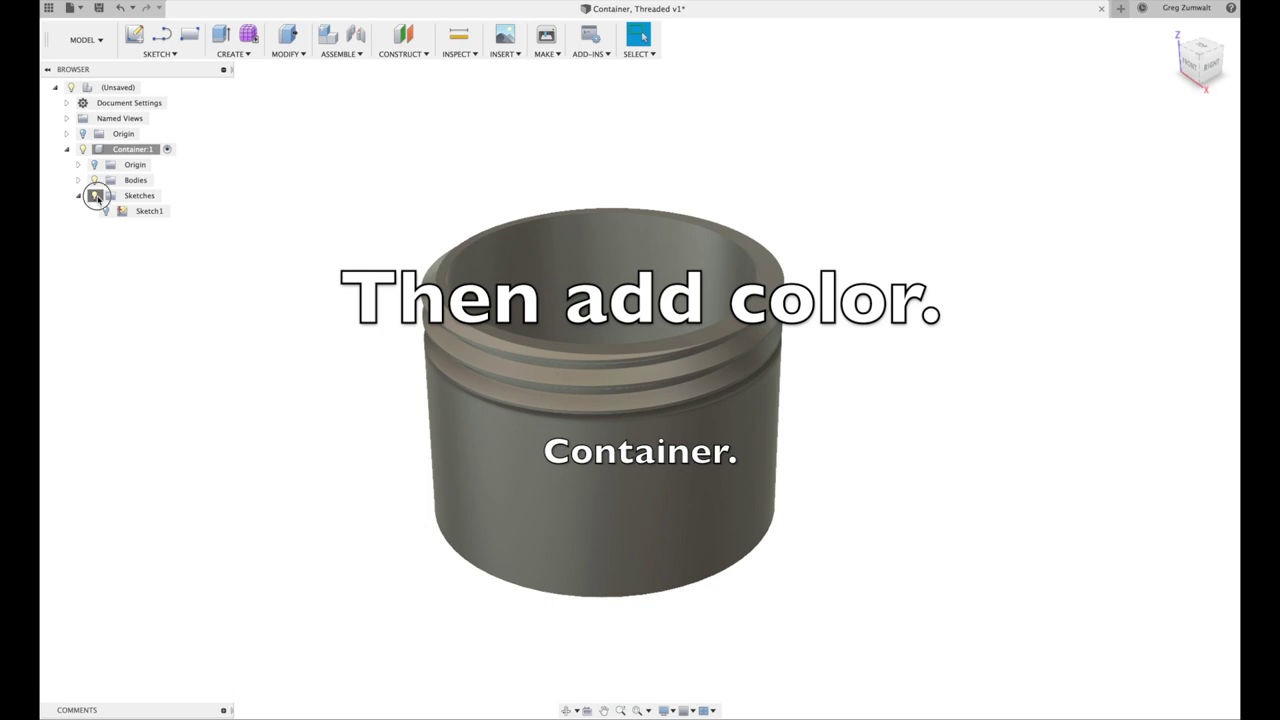
# - Apply the Plastic – Glossy (Black) appearance to the container and return to the home view
pyautogui.click(290, 54)
pyautogui.click(345, 274)
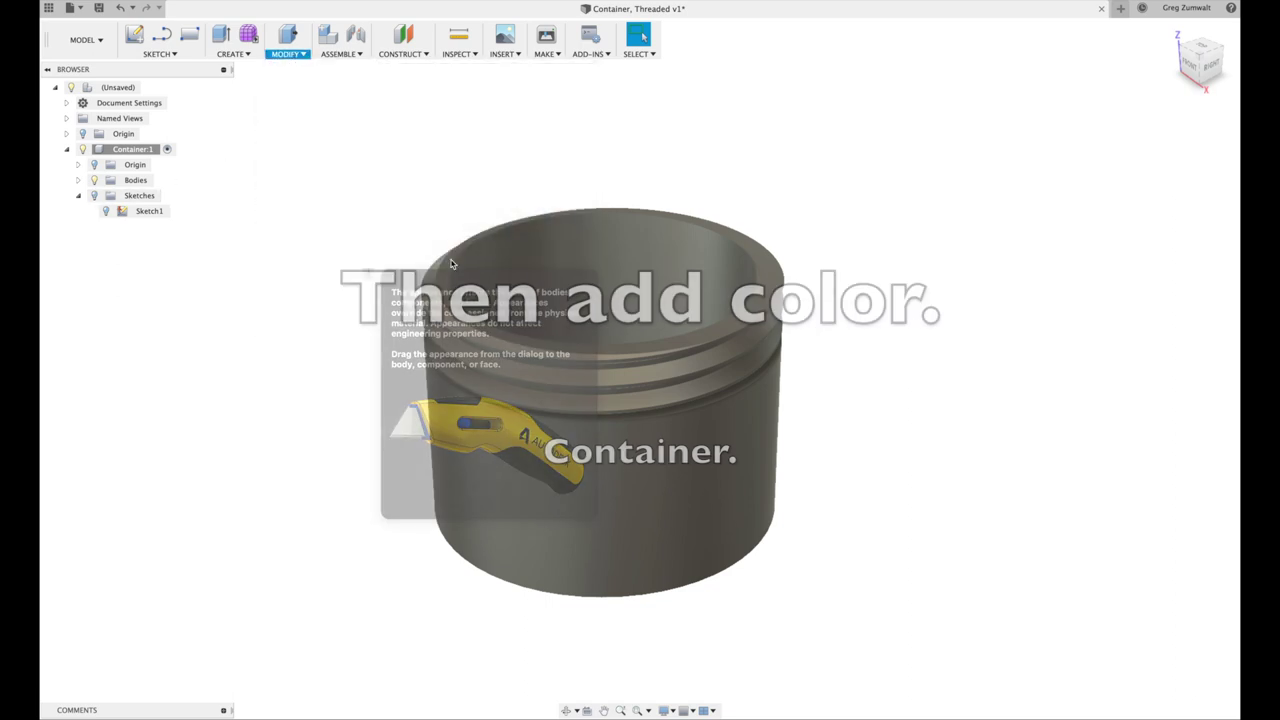
pyautogui.moveTo(1010, 428); pyautogui.dragTo(729, 425)
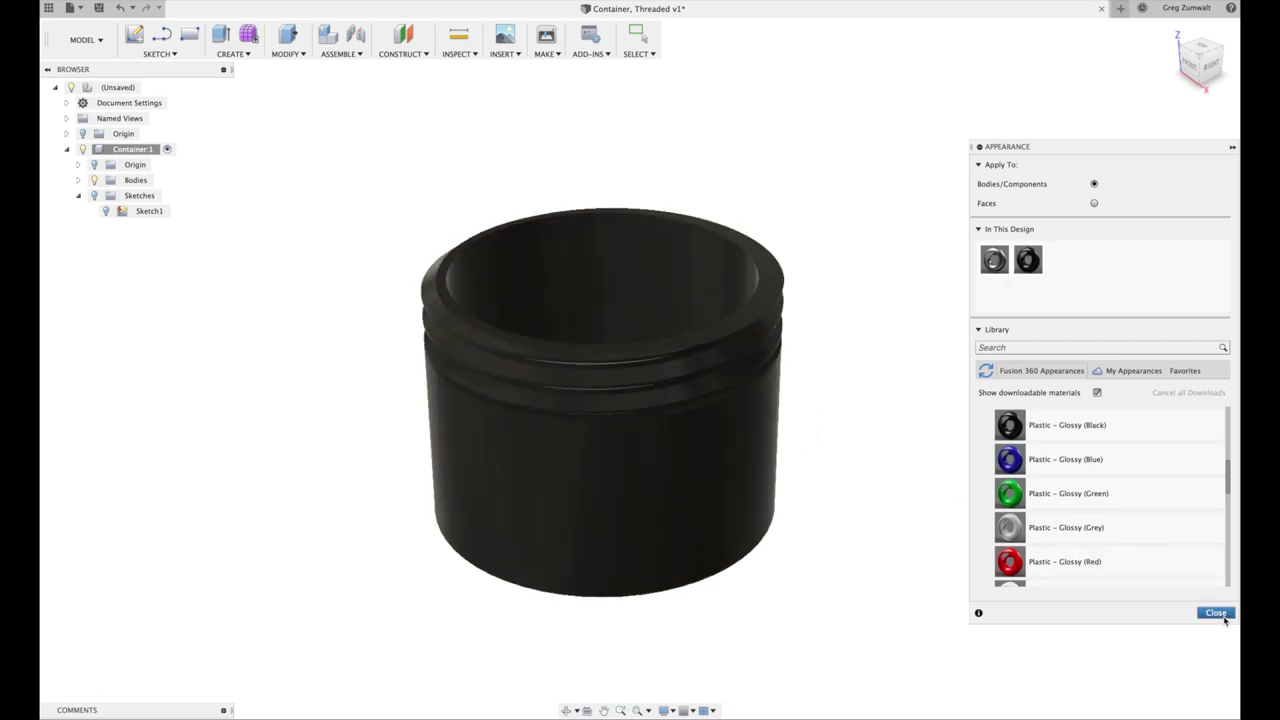
pyautogui.click(1215, 613)
pyautogui.click(1172, 35)
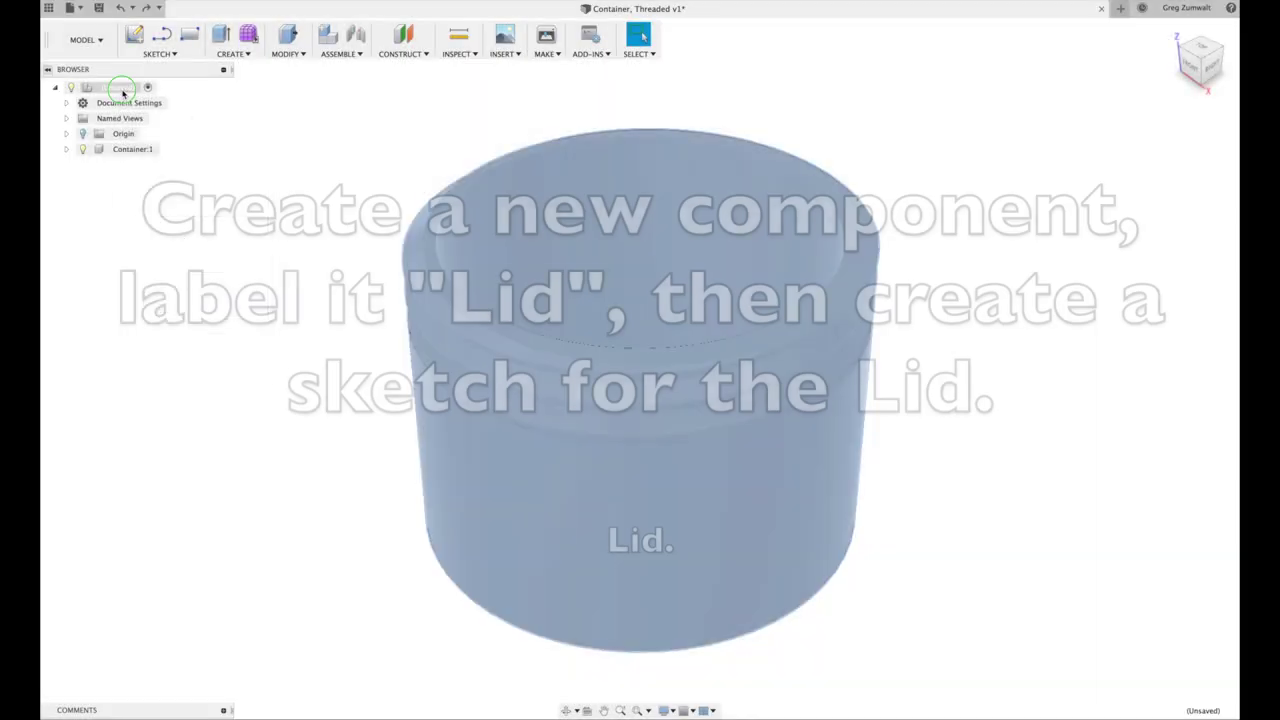
# - Create a new component under the root named Lid and hide Container:1
pyautogui.rightClick(126, 90)
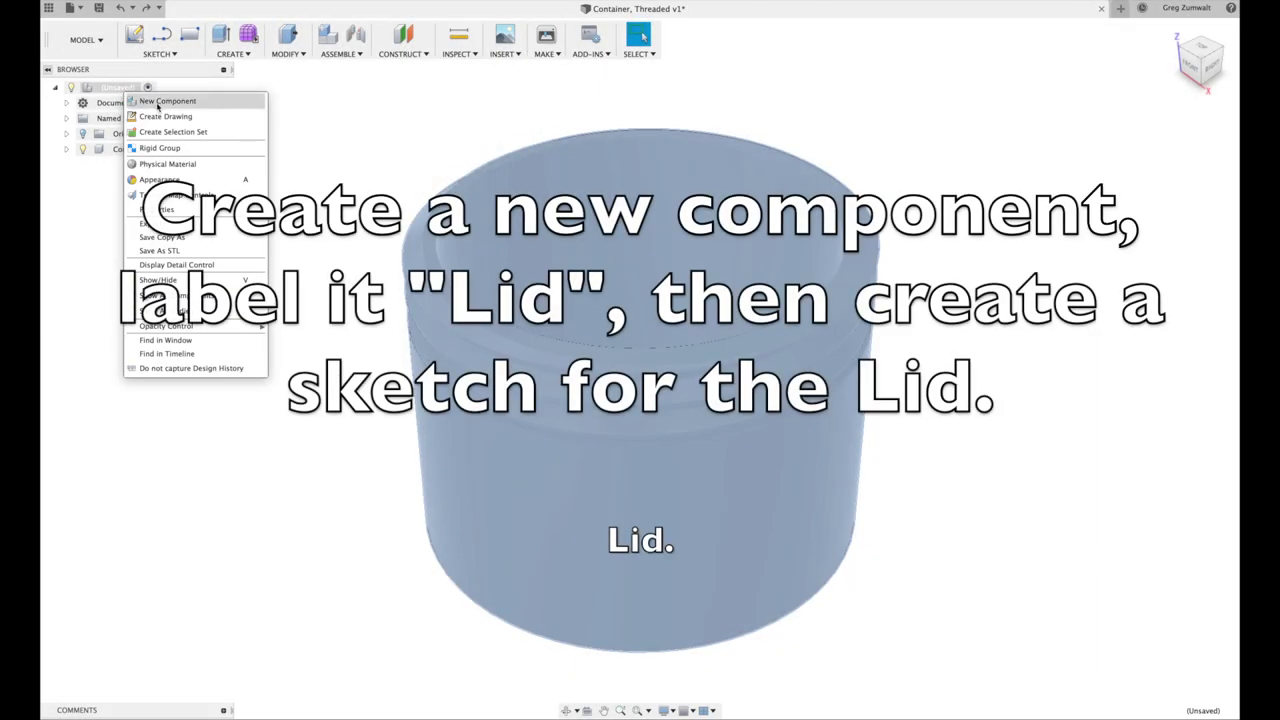
pyautogui.click(157, 104)
pyautogui.doubleClick(140, 164)
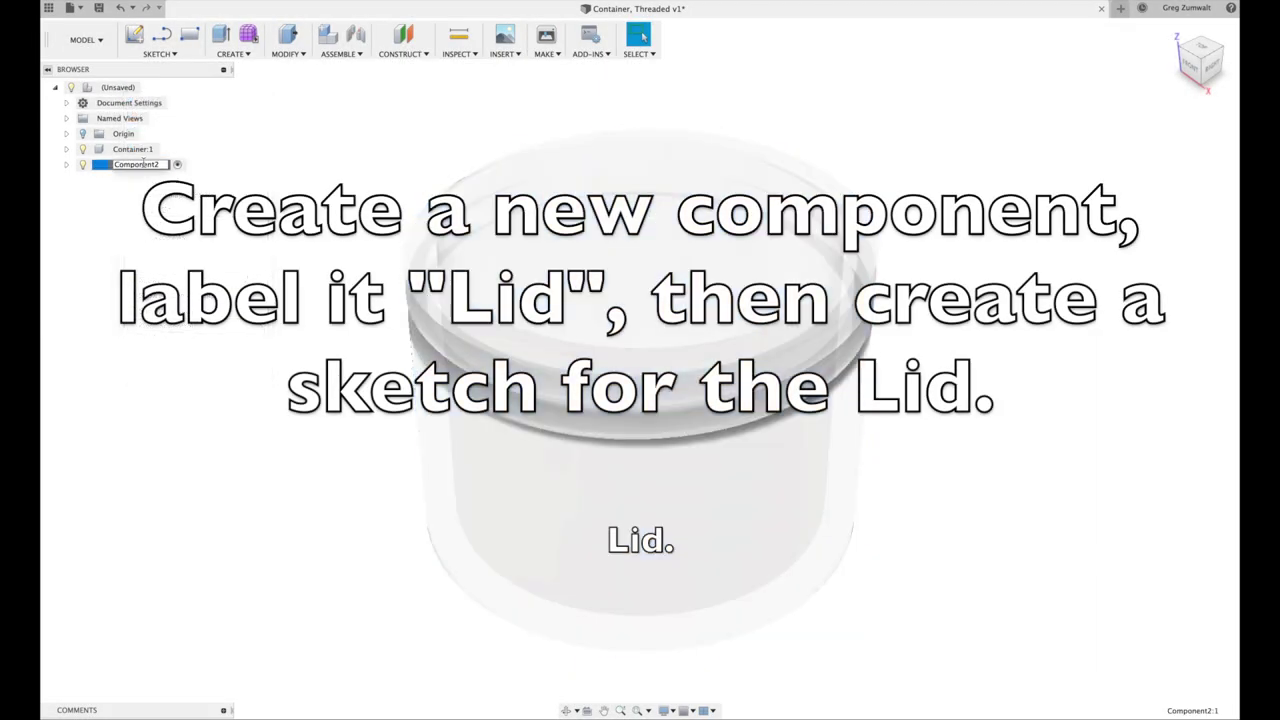
pyautogui.write('Lid:1')
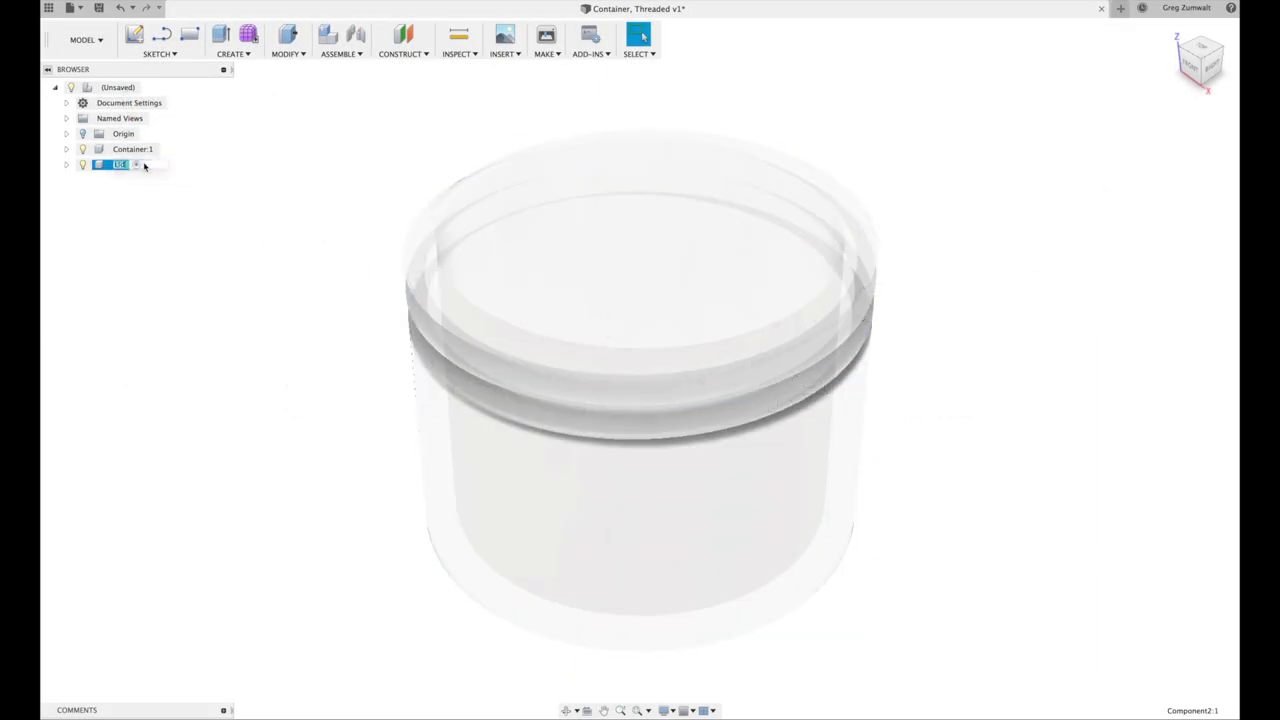
pyautogui.click(84, 150)
pyautogui.click(170, 53)
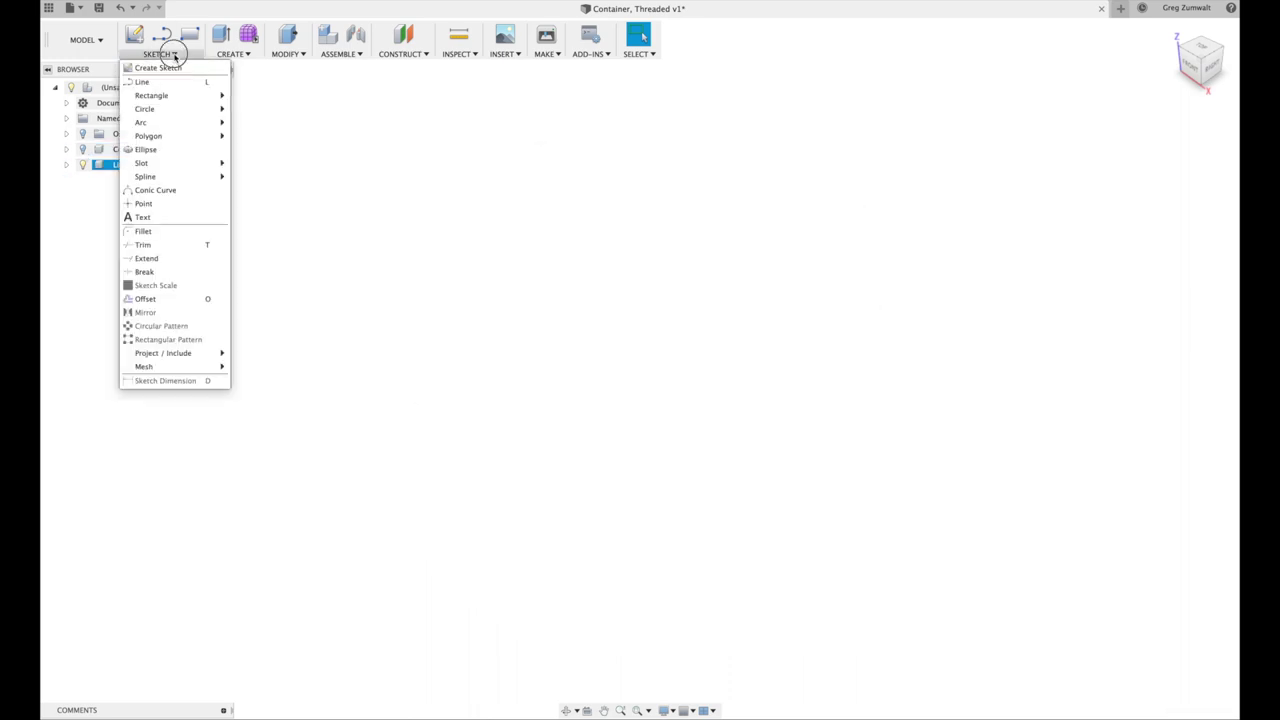
# - Sketch on the horizontal XY plane a 55 mm centre-diameter circle at the origin
pyautogui.click(170, 65)
pyautogui.click(714, 506)
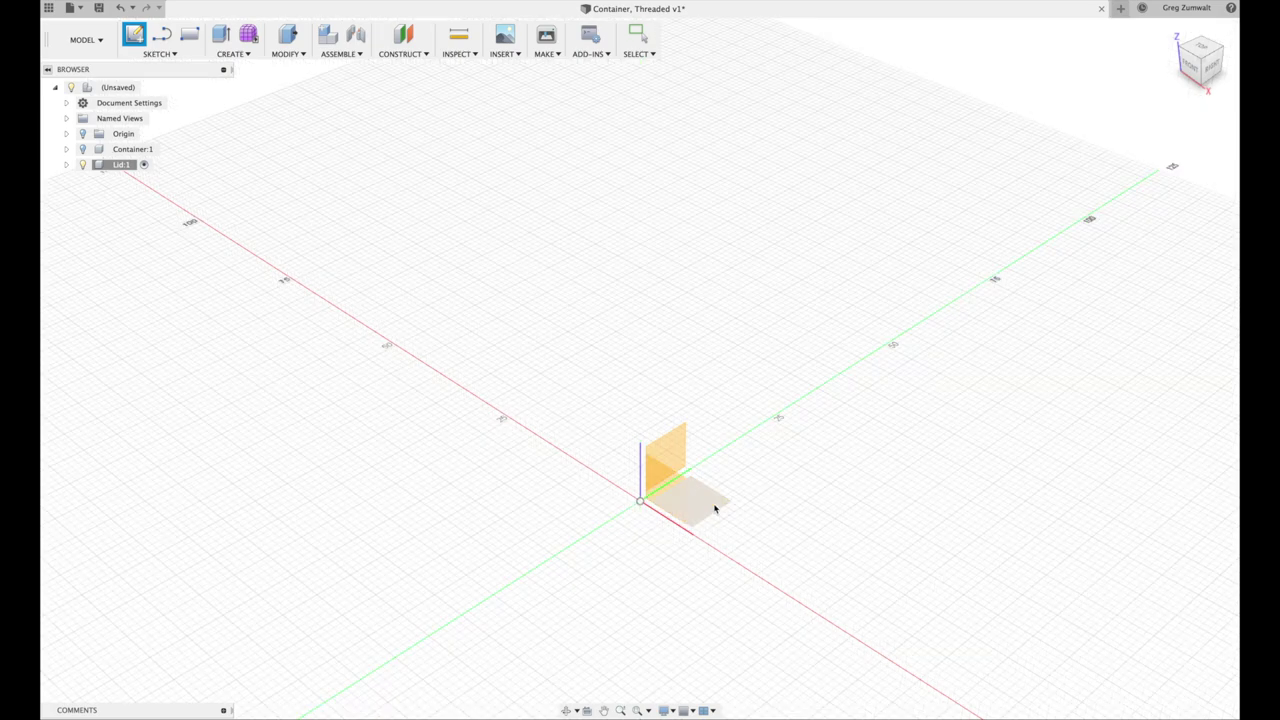
pyautogui.click(155, 54)
pyautogui.moveTo(145, 108)
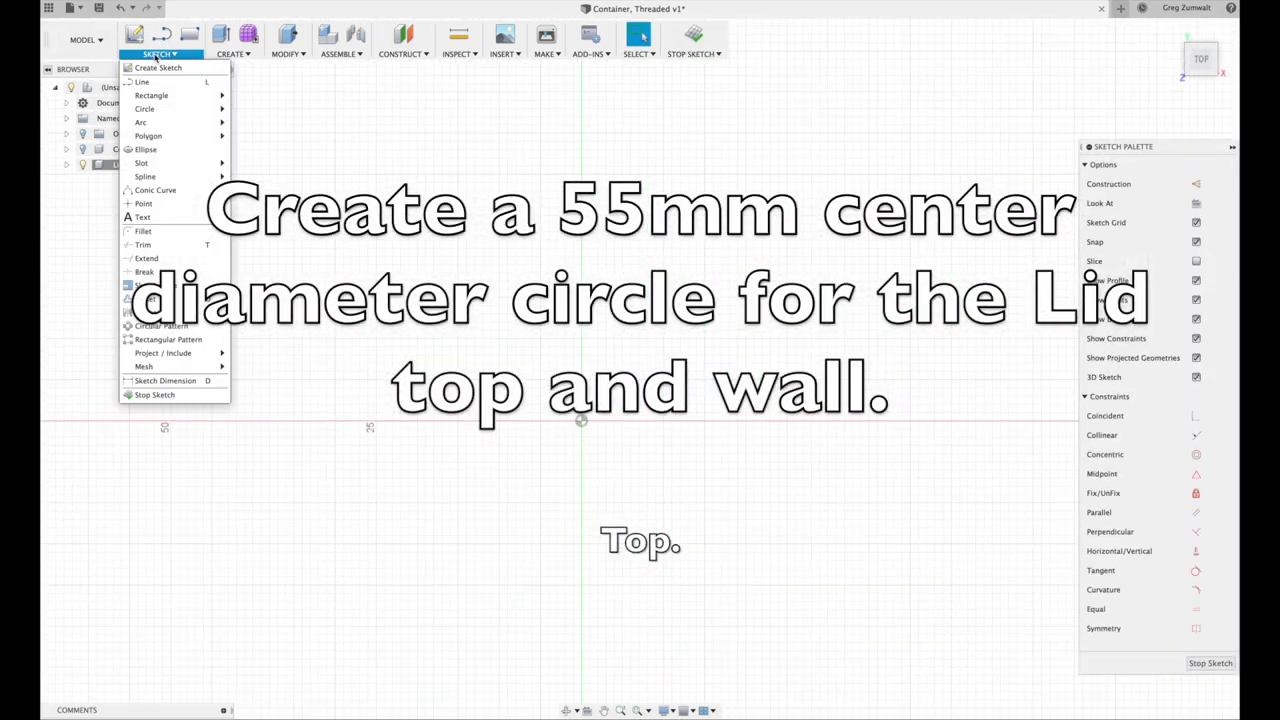
pyautogui.click(249, 111)
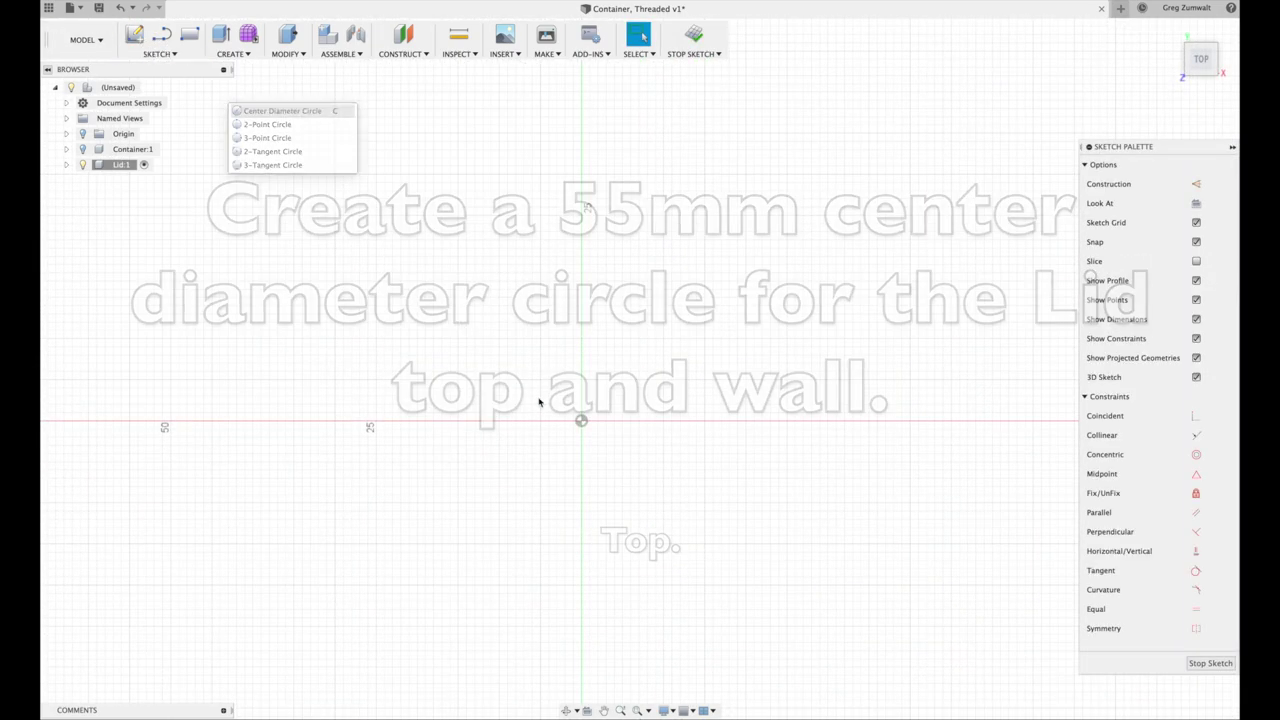
pyautogui.click(581, 421)
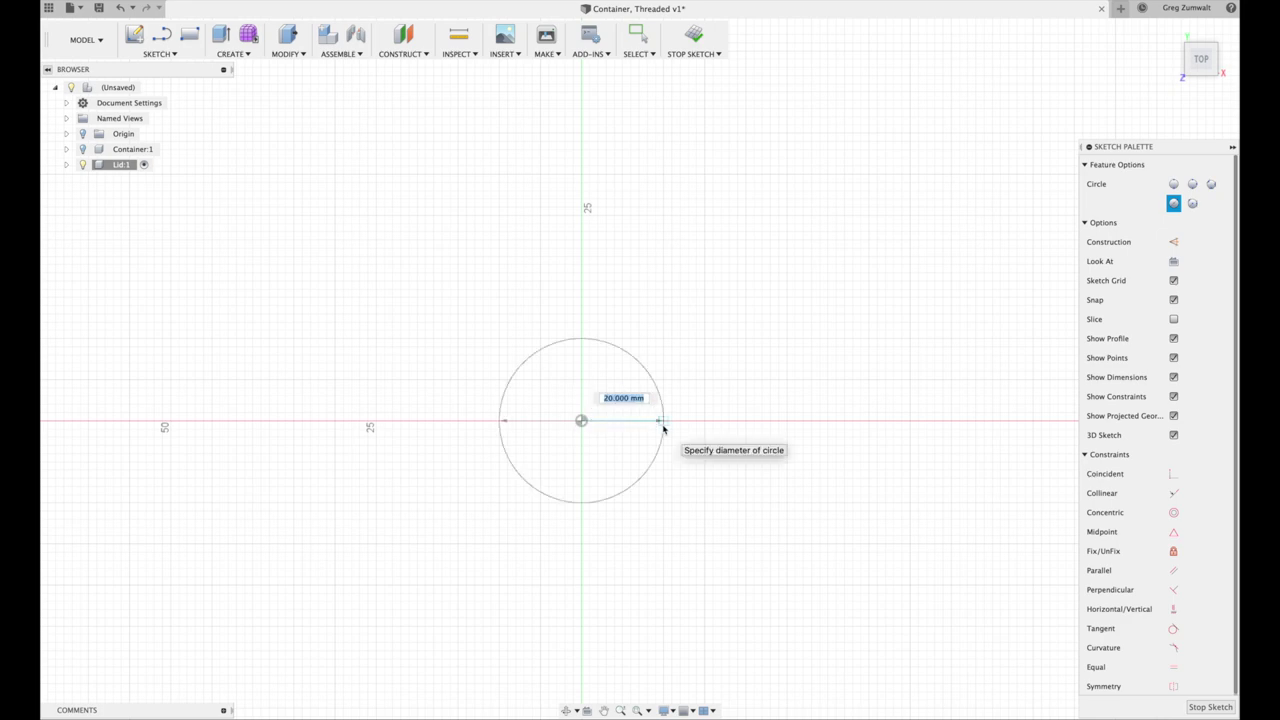
pyautogui.write('0')
pyautogui.press('Return')
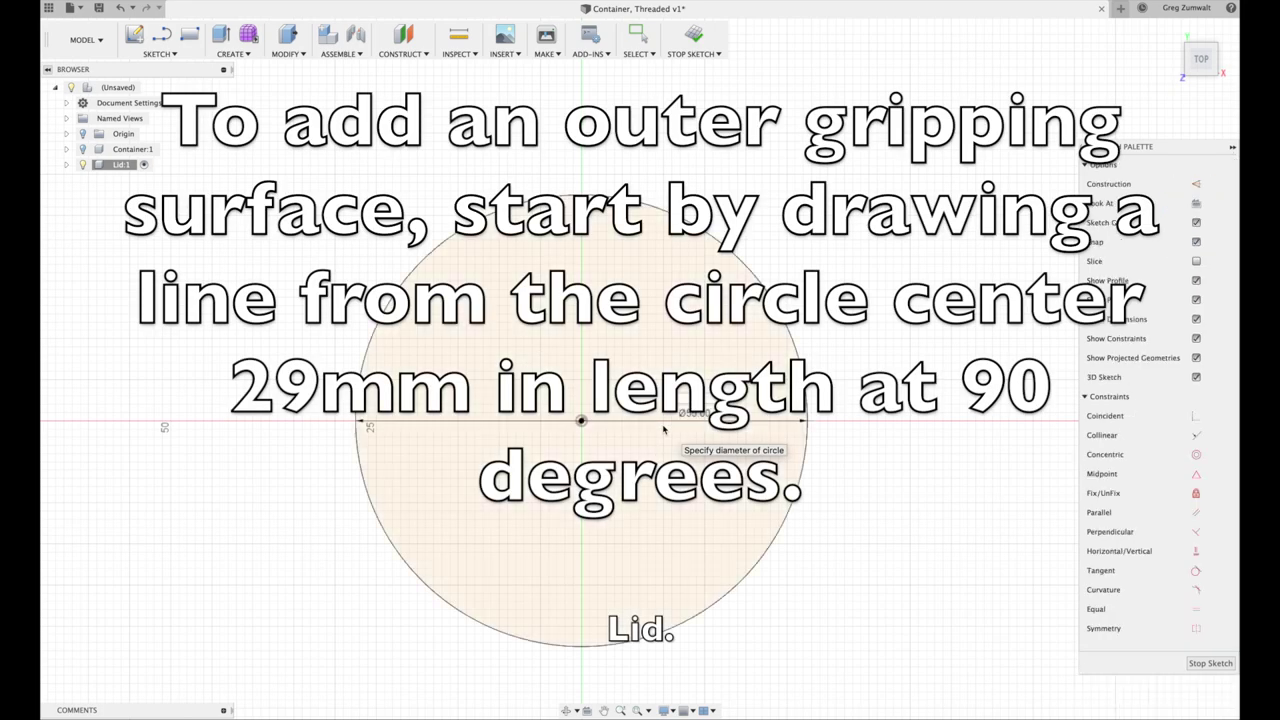
# - Draw a 29 mm vertical line at 90° from the circle centre
pyautogui.click(157, 54)
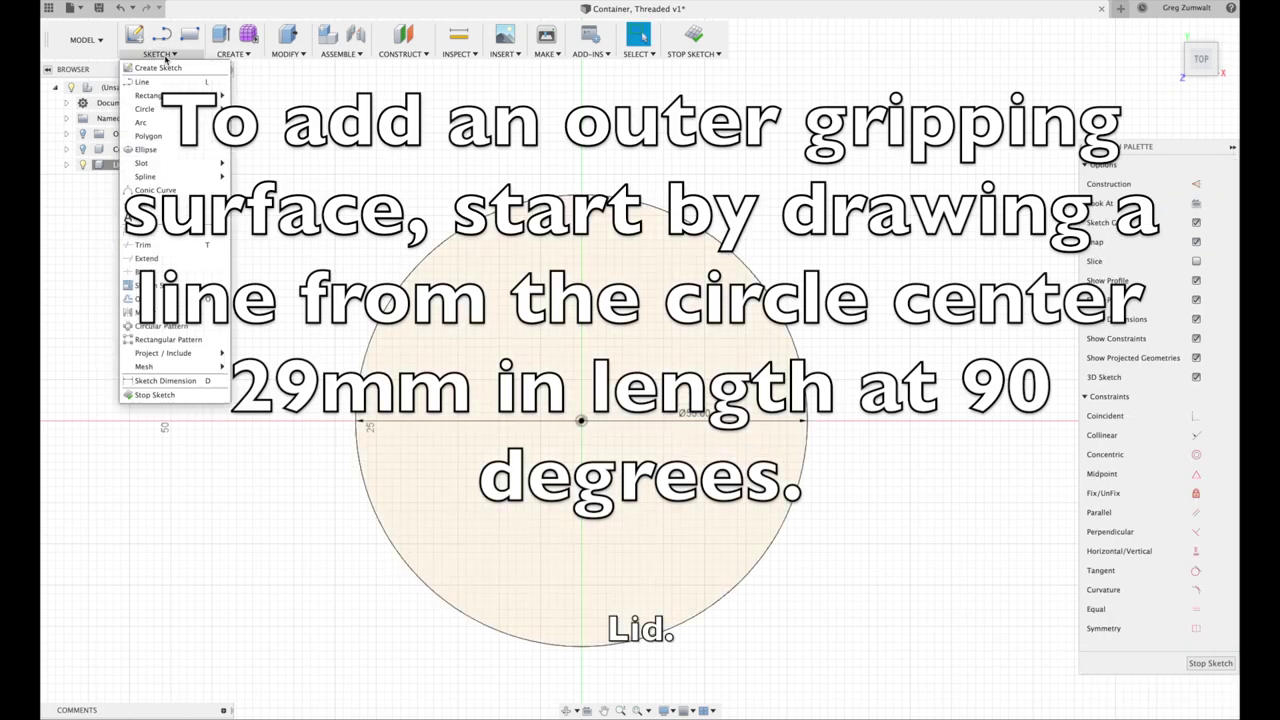
pyautogui.click(161, 84)
pyautogui.click(582, 421)
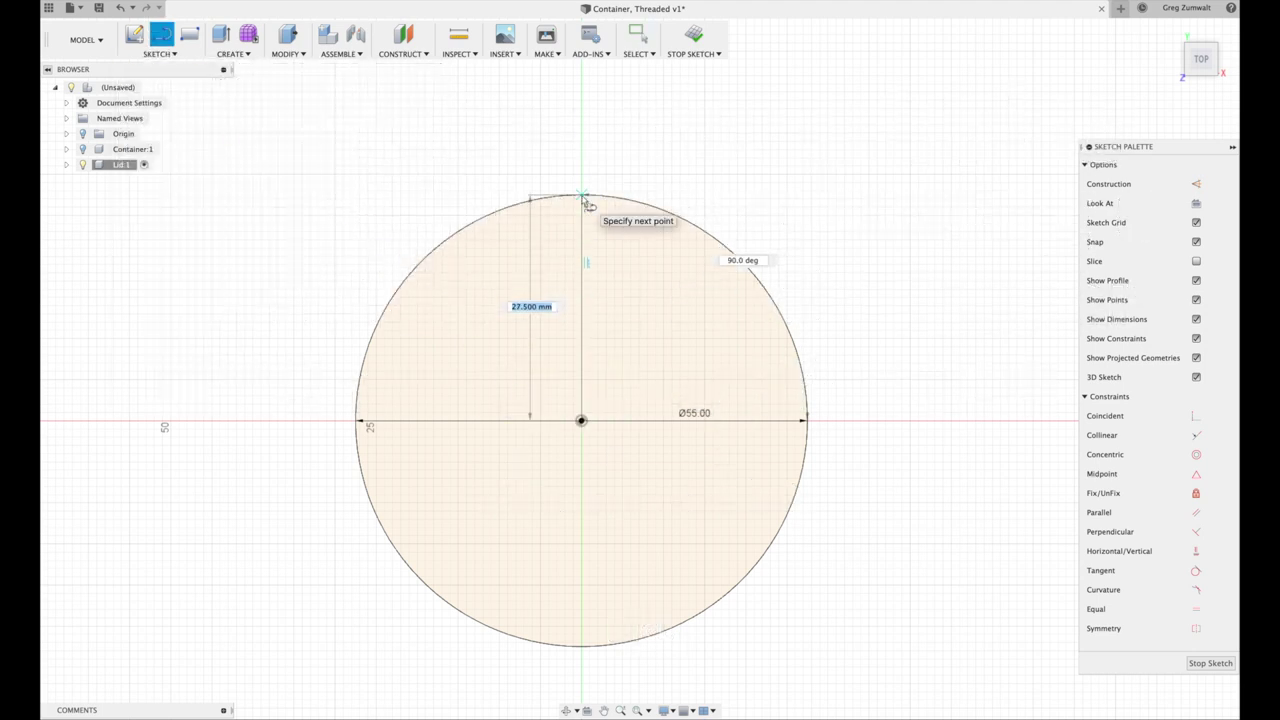
pyautogui.write('28')
pyautogui.press('Tab')
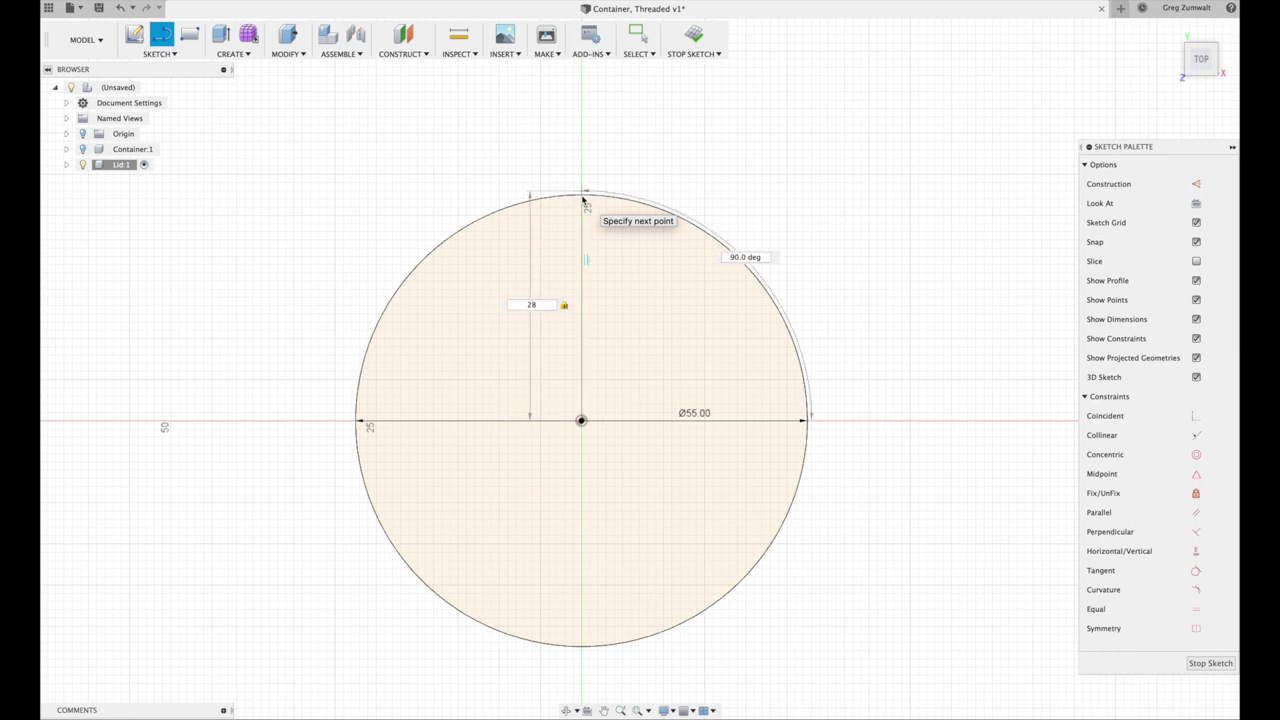
pyautogui.write('9')
pyautogui.press('Return')
pyautogui.press('Escape')
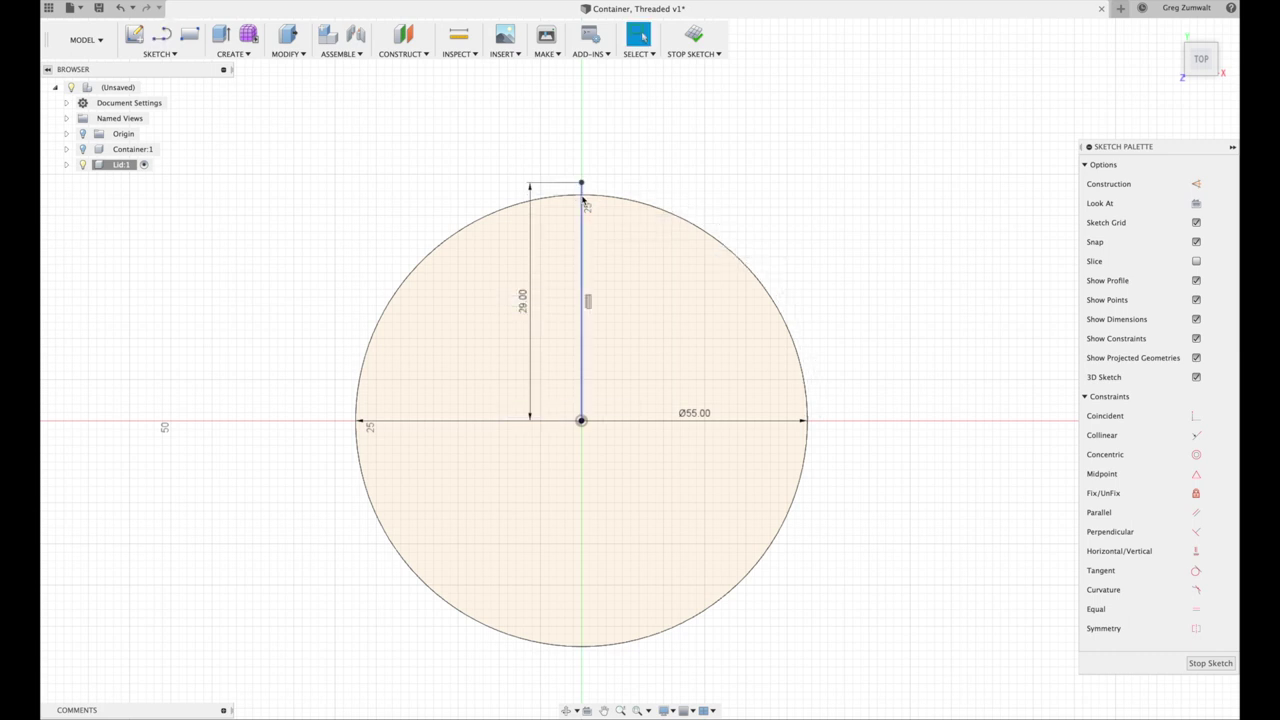
# - Draw two 28.5 mm lines from the centre at 89° and 91°
pyautogui.click(170, 58)
pyautogui.click(150, 80)
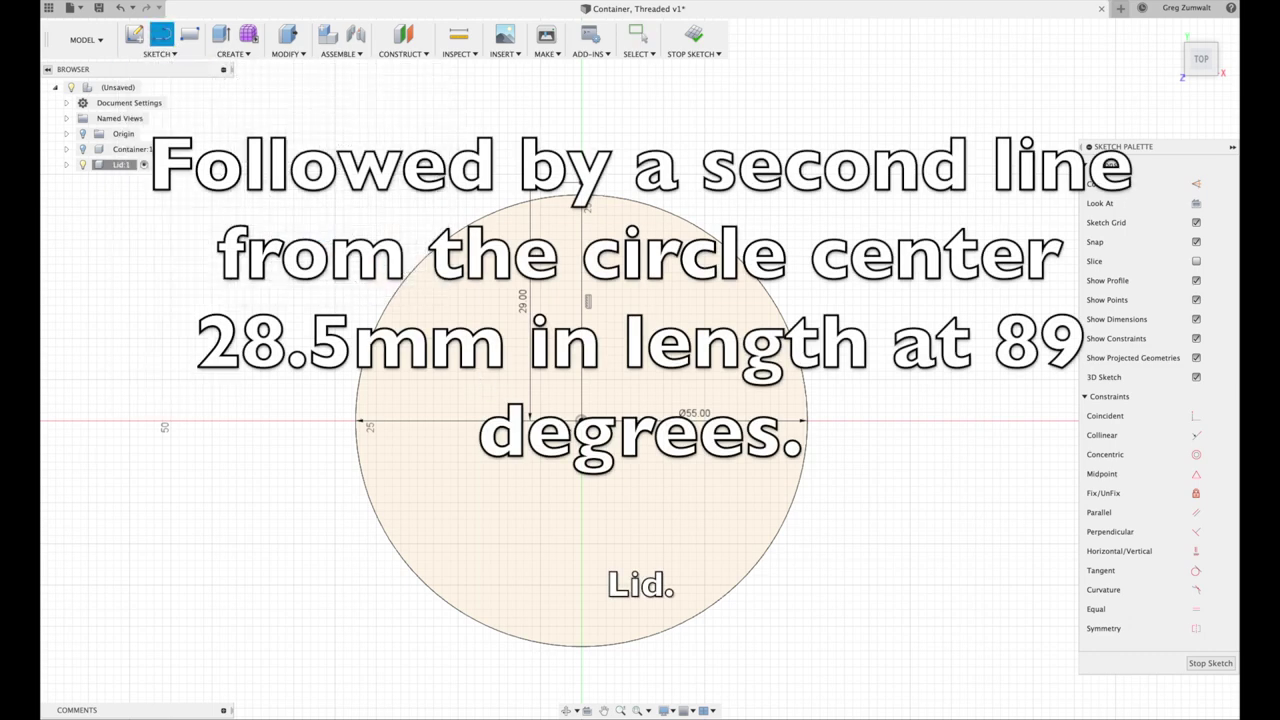
pyautogui.click(581, 420)
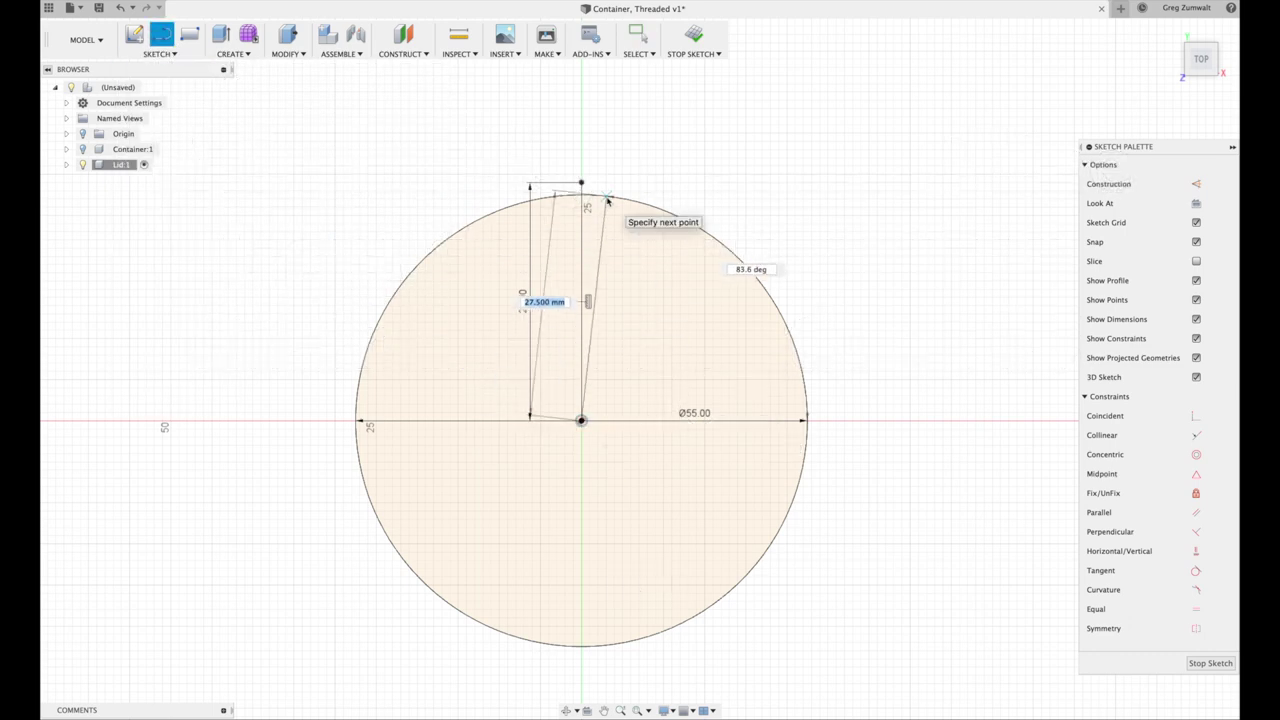
pyautogui.press('Tab')
pyautogui.press('Tab')
pyautogui.press('Tab')
pyautogui.press('Tab')
pyautogui.press('Return')
pyautogui.press('Escape')
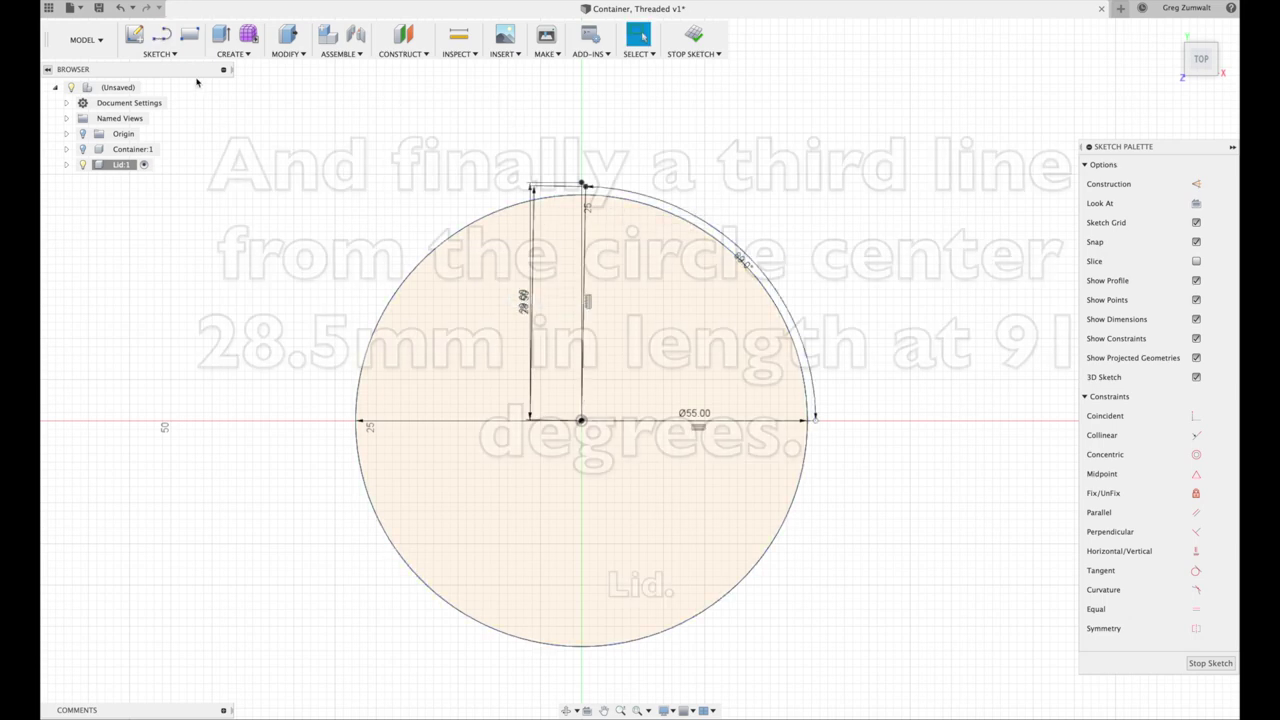
pyautogui.click(159, 53)
pyautogui.click(150, 82)
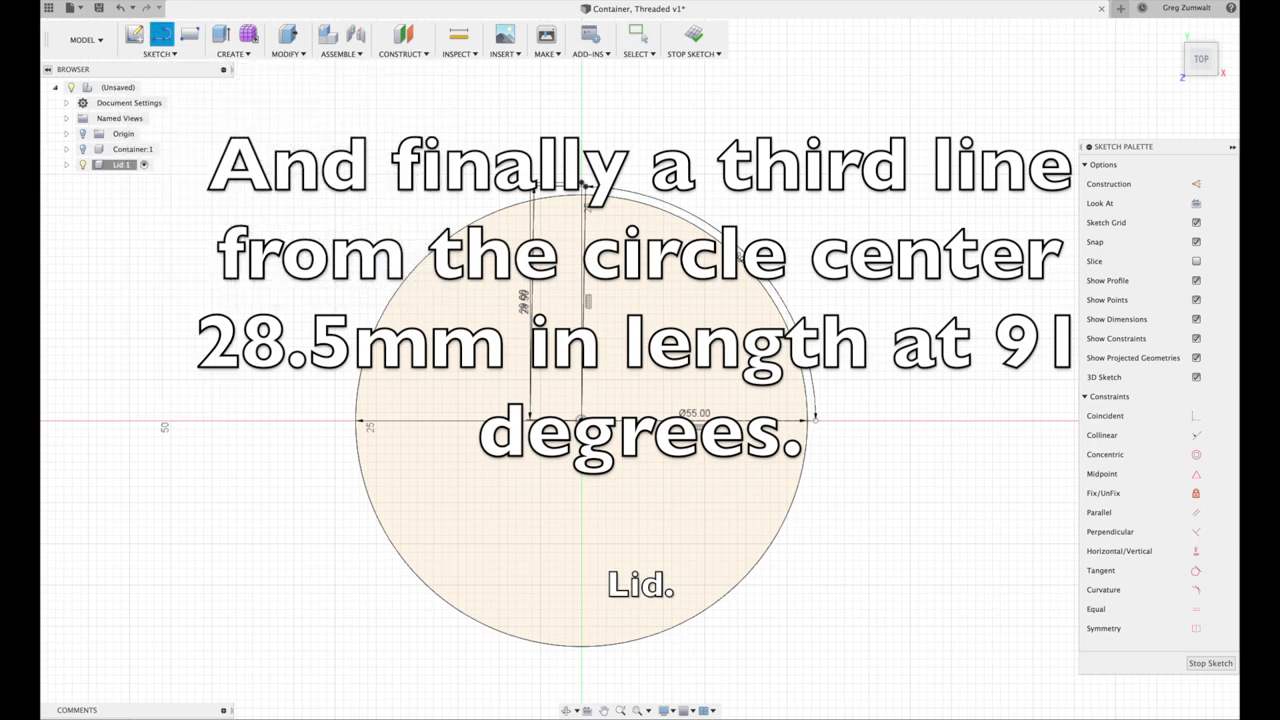
pyautogui.click(581, 420)
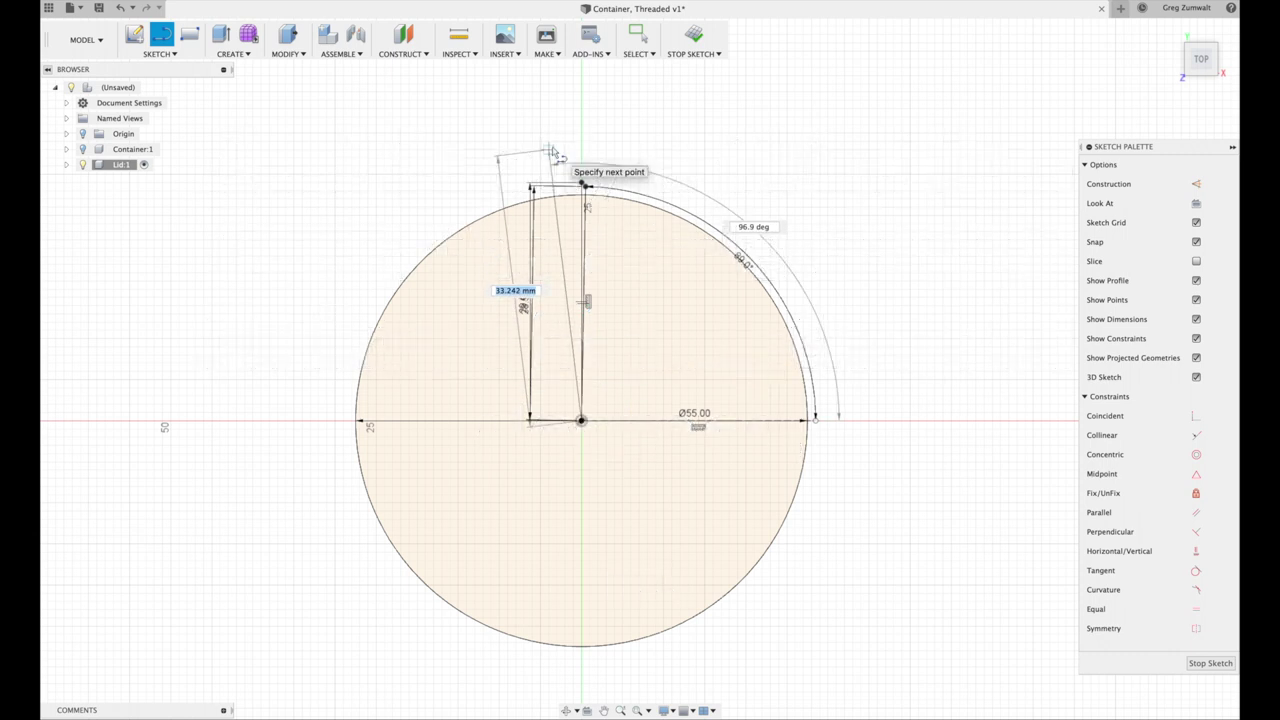
pyautogui.press('Tab')
pyautogui.press('Tab')
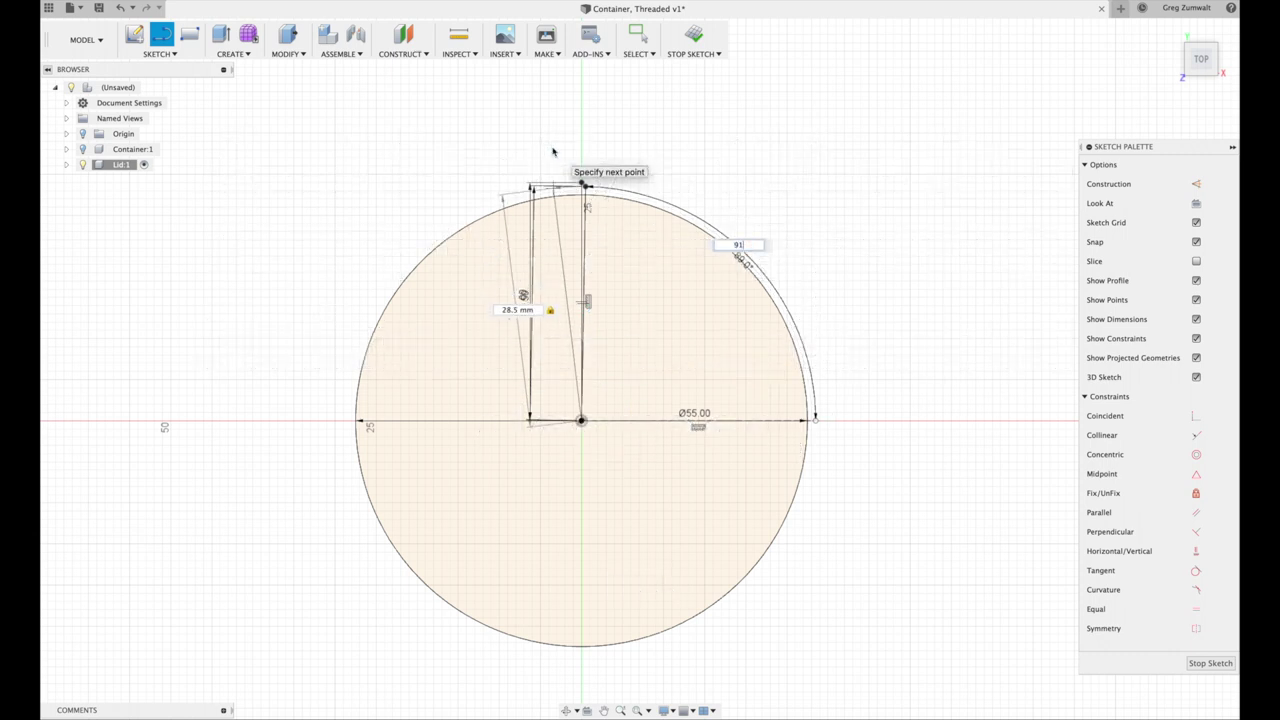
pyautogui.press('Return')
pyautogui.press('Escape')
# - Join the line tops with two angled lines meeting at a peak
pyautogui.scroll(5, 578, 184)
pyautogui.click(156, 53)
pyautogui.click(150, 80)
pyautogui.click(533, 222)
pyautogui.click(589, 163)
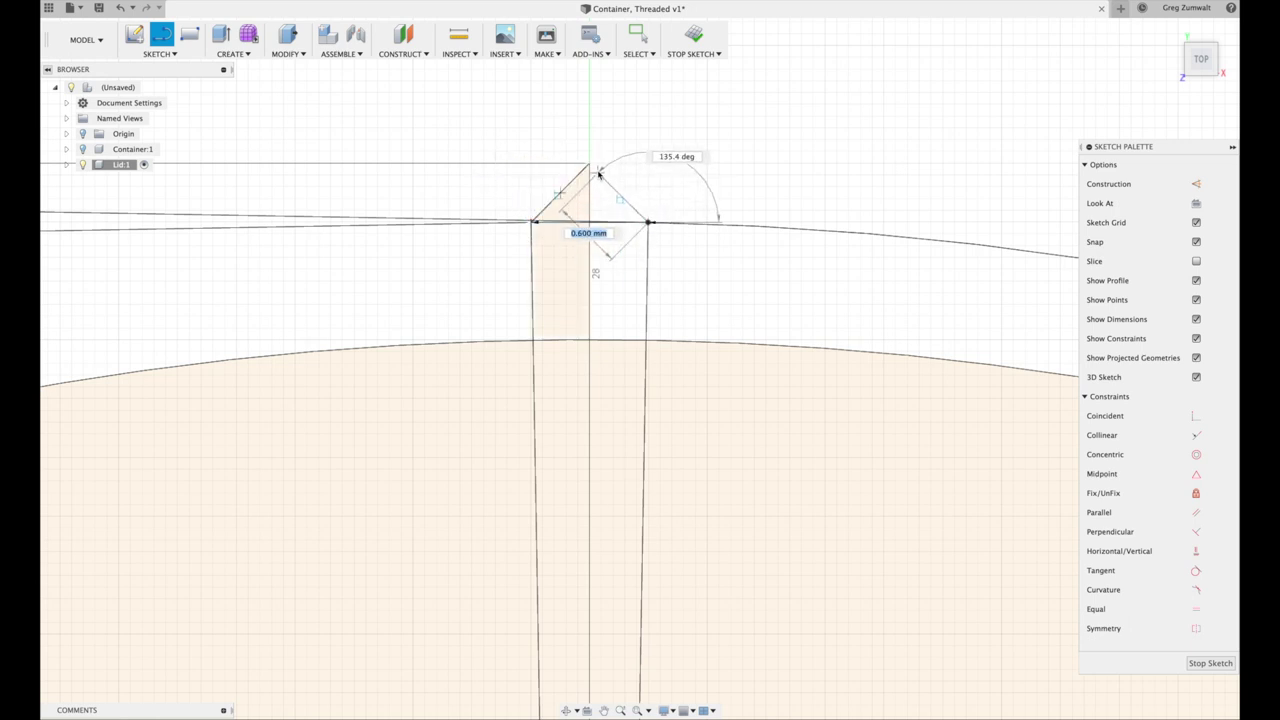
pyautogui.click(648, 222)
pyautogui.click(638, 40)
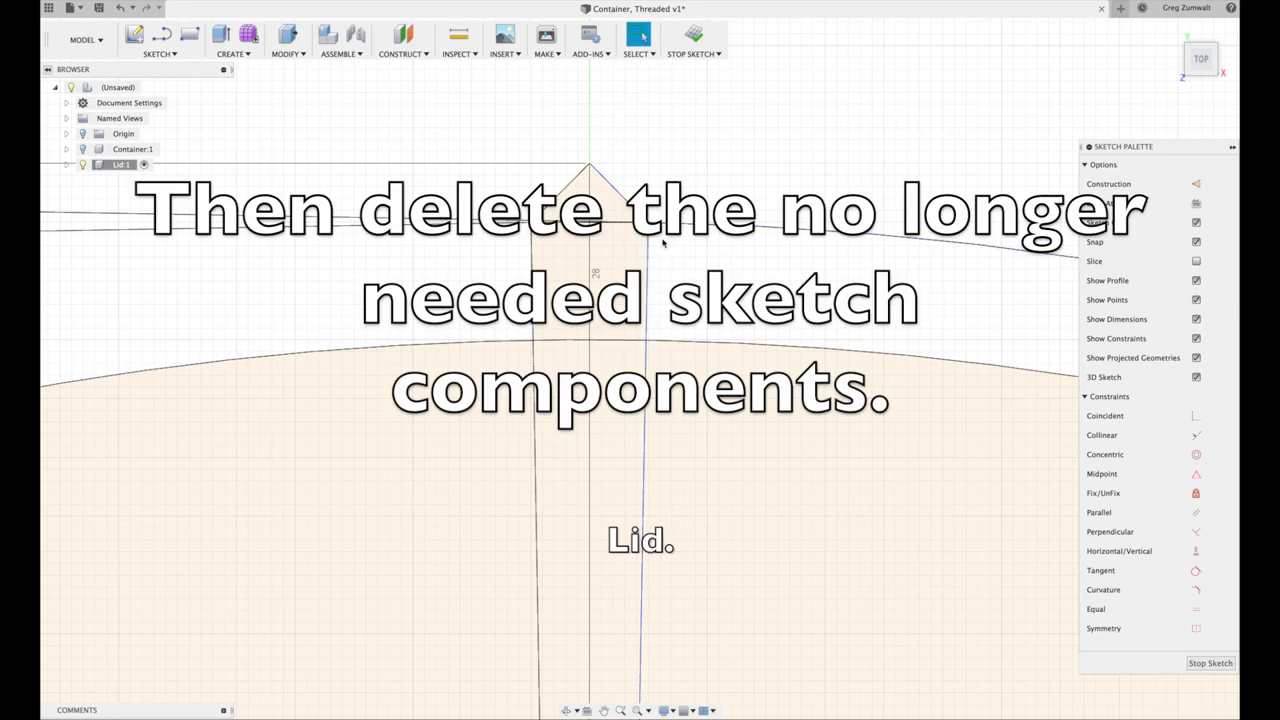
# - Delete the five helper lines, keeping only the two angled tooth sides
pyautogui.click(590, 278)
pyautogui.press('Delete')
pyautogui.click(533, 284)
pyautogui.press('Delete')
pyautogui.click(545, 221)
pyautogui.press('Delete')
pyautogui.click(510, 223)
pyautogui.press('Delete')
pyautogui.click(522, 165)
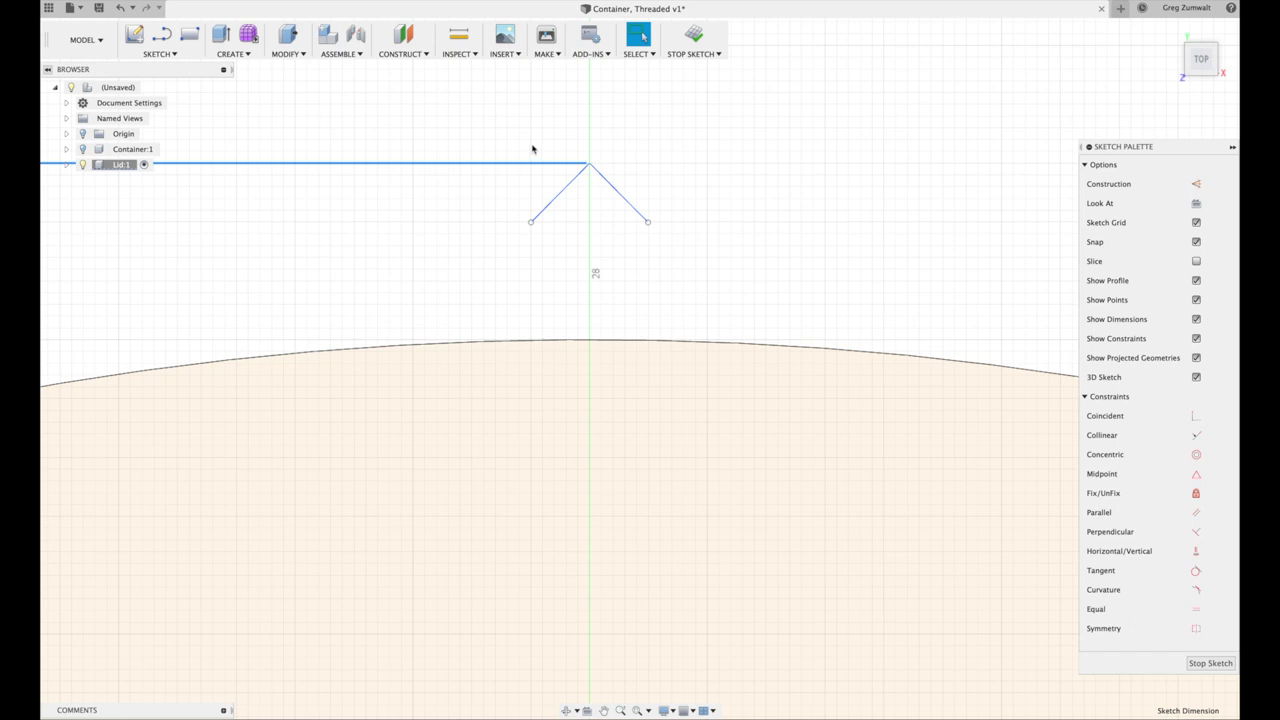
pyautogui.press('Delete')
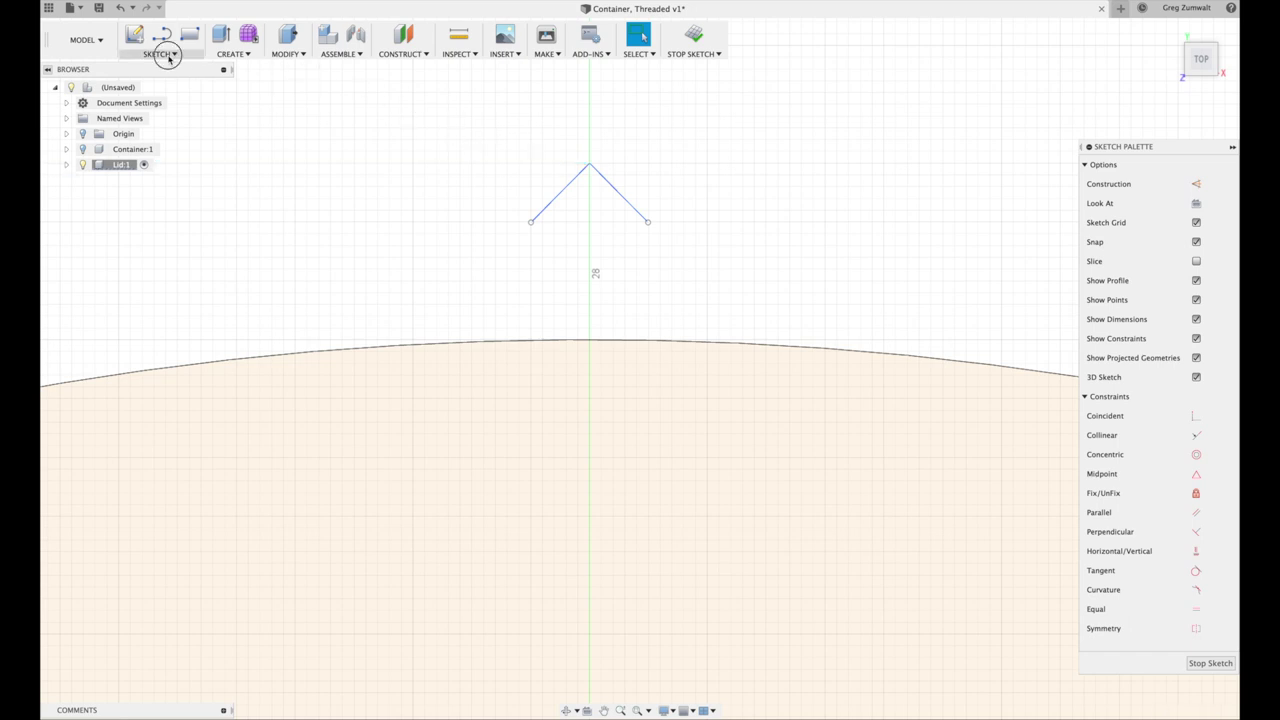
pyautogui.click(160, 53)
pyautogui.click(158, 231)
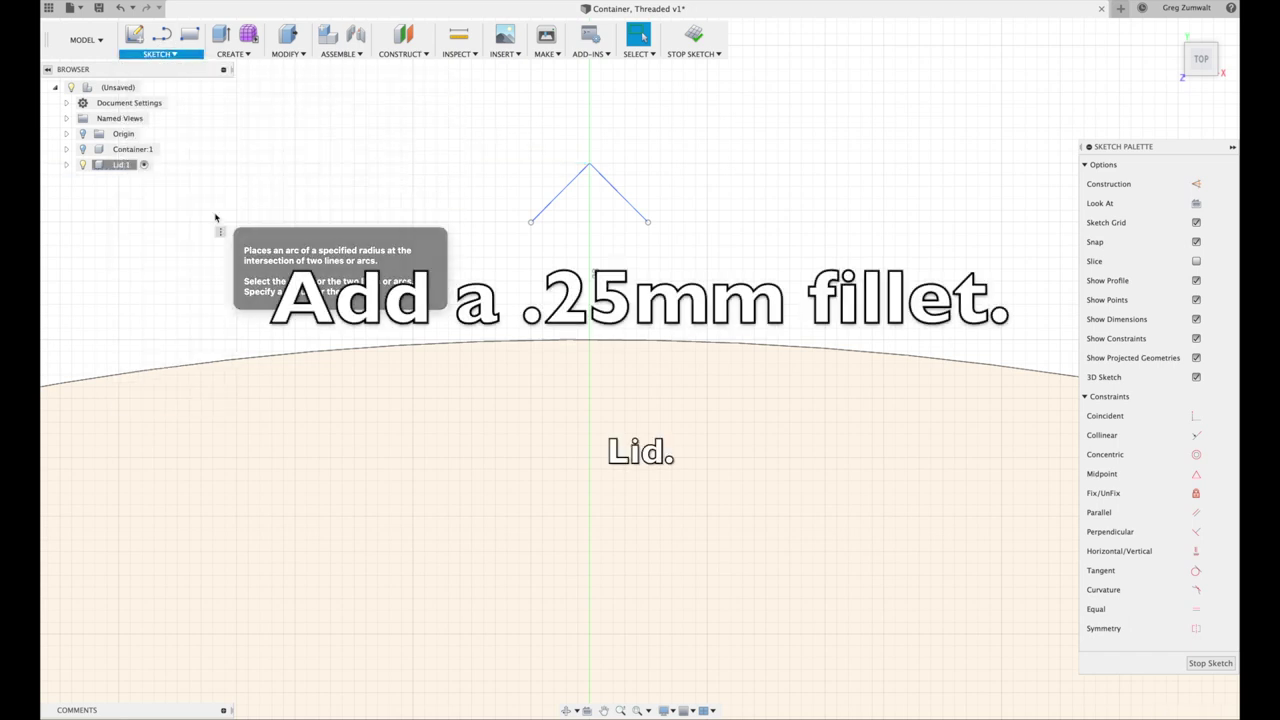
# - Fillet the tooth apex with a 0.25 mm radius and select the rounded profile
pyautogui.click(589, 165)
pyautogui.write('.2')
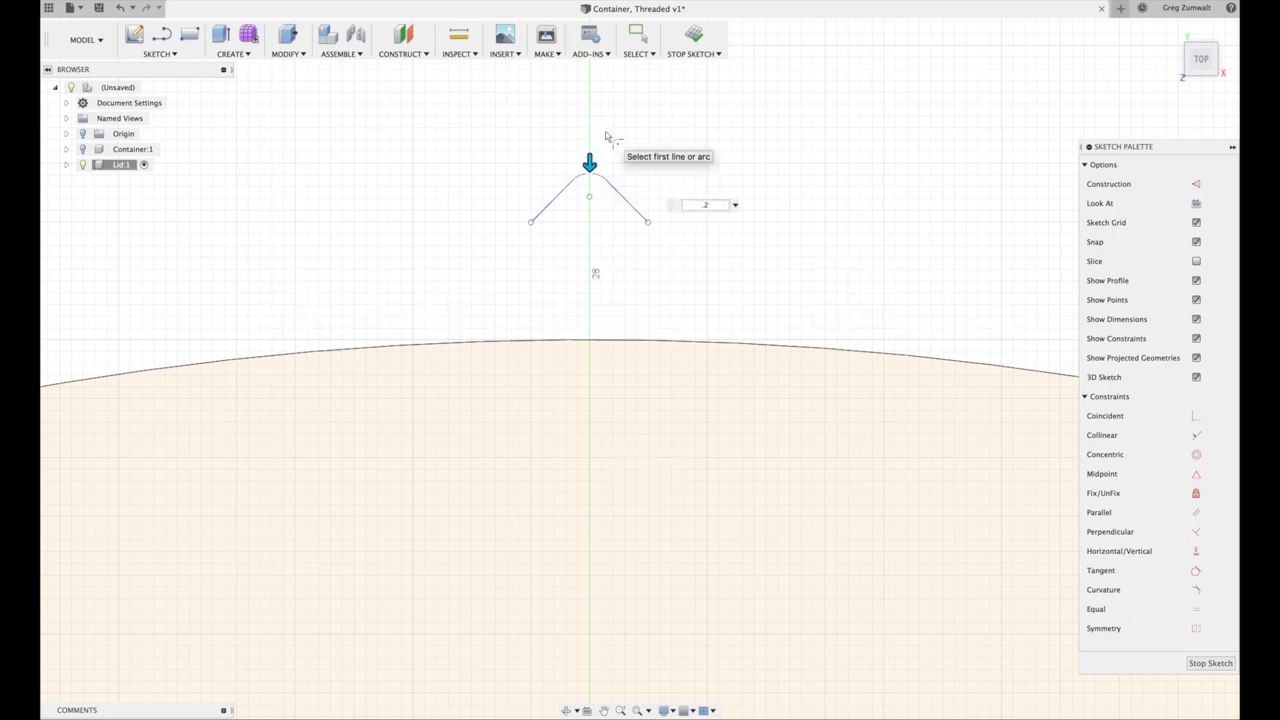
pyautogui.write('5')
pyautogui.press('Return')
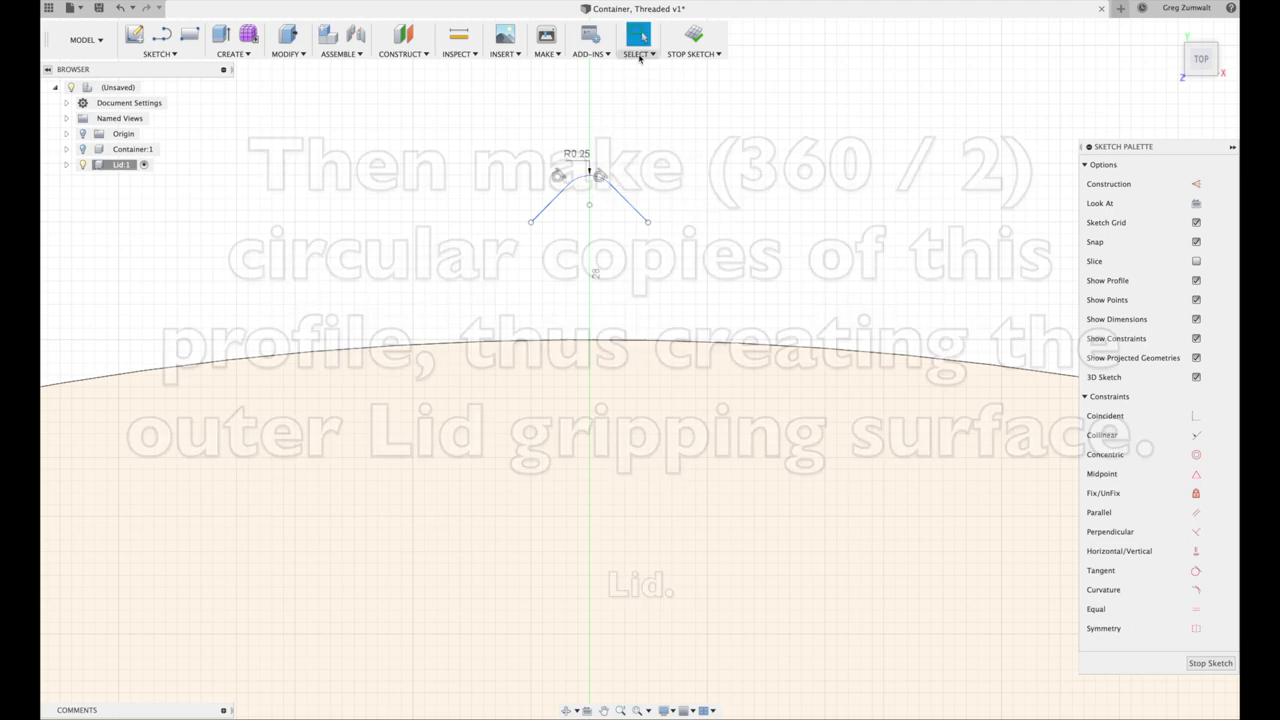
pyautogui.doubleClick(545, 209)
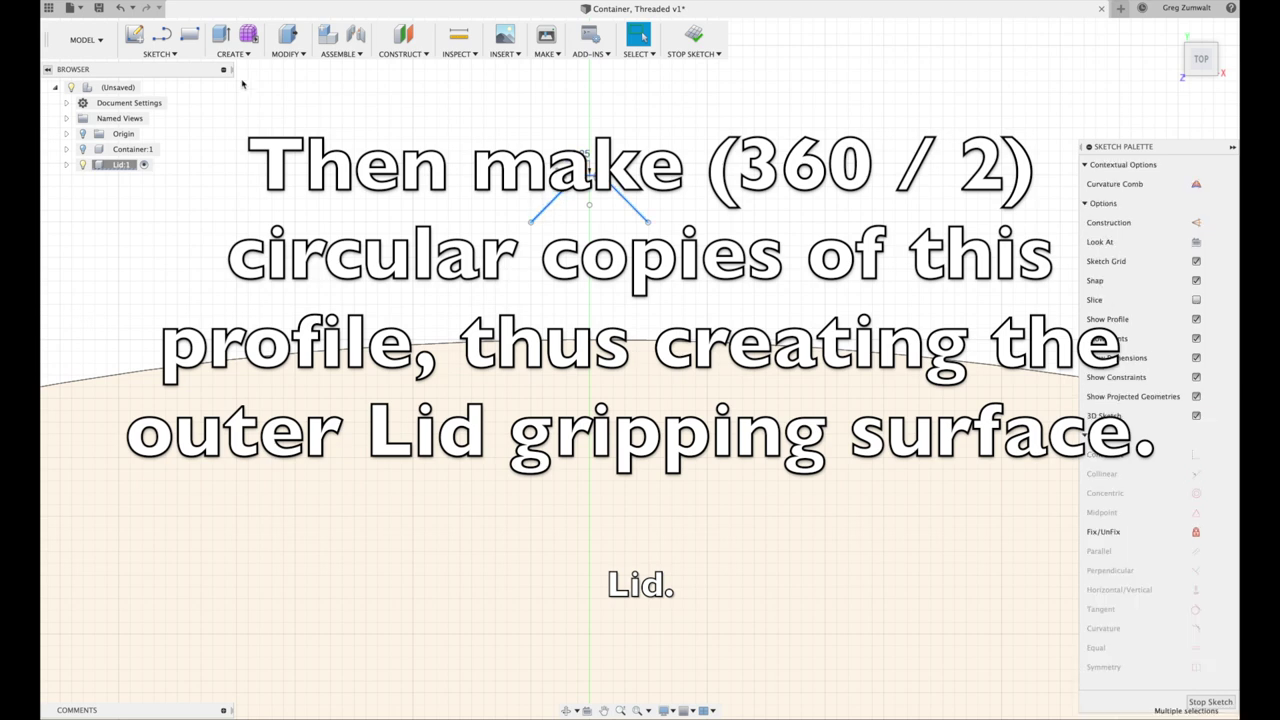
# - Circular-pattern the rounded tooth 360/2 times around the lid circle's centre
pyautogui.click(158, 53)
pyautogui.click(160, 326)
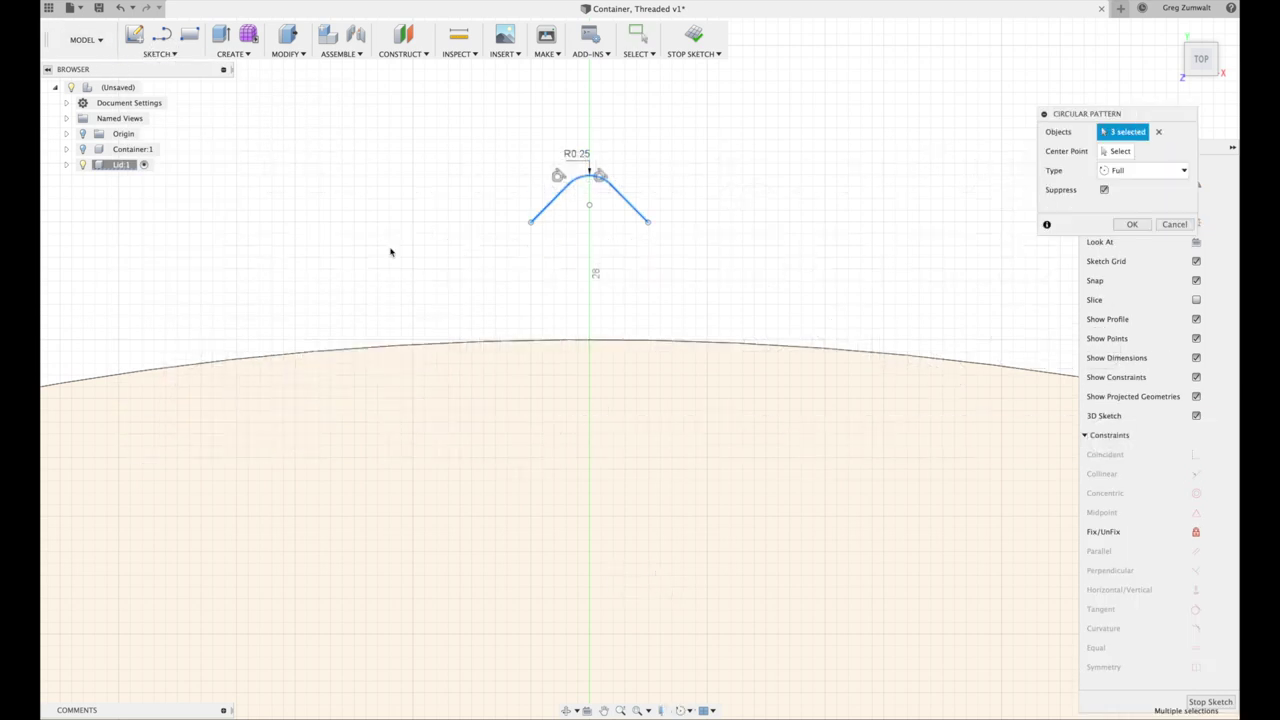
pyautogui.click(863, 353)
pyautogui.doubleClick(1111, 209)
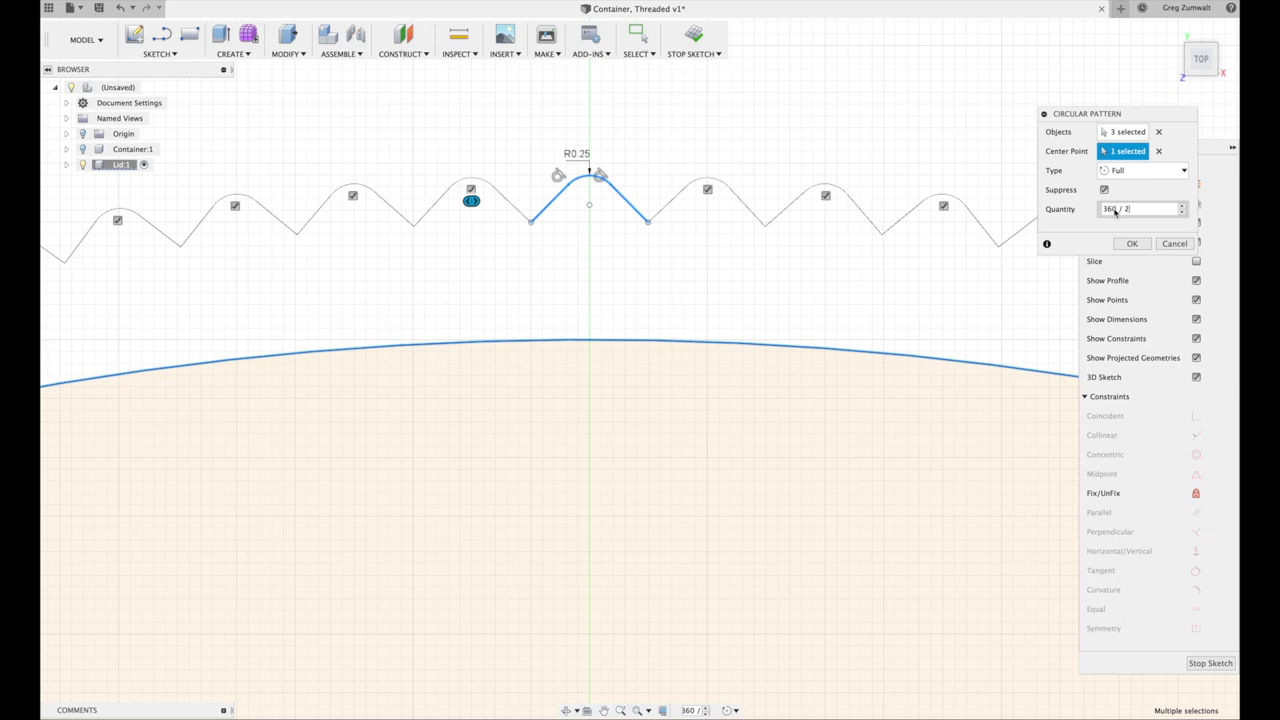
pyautogui.press('Return')
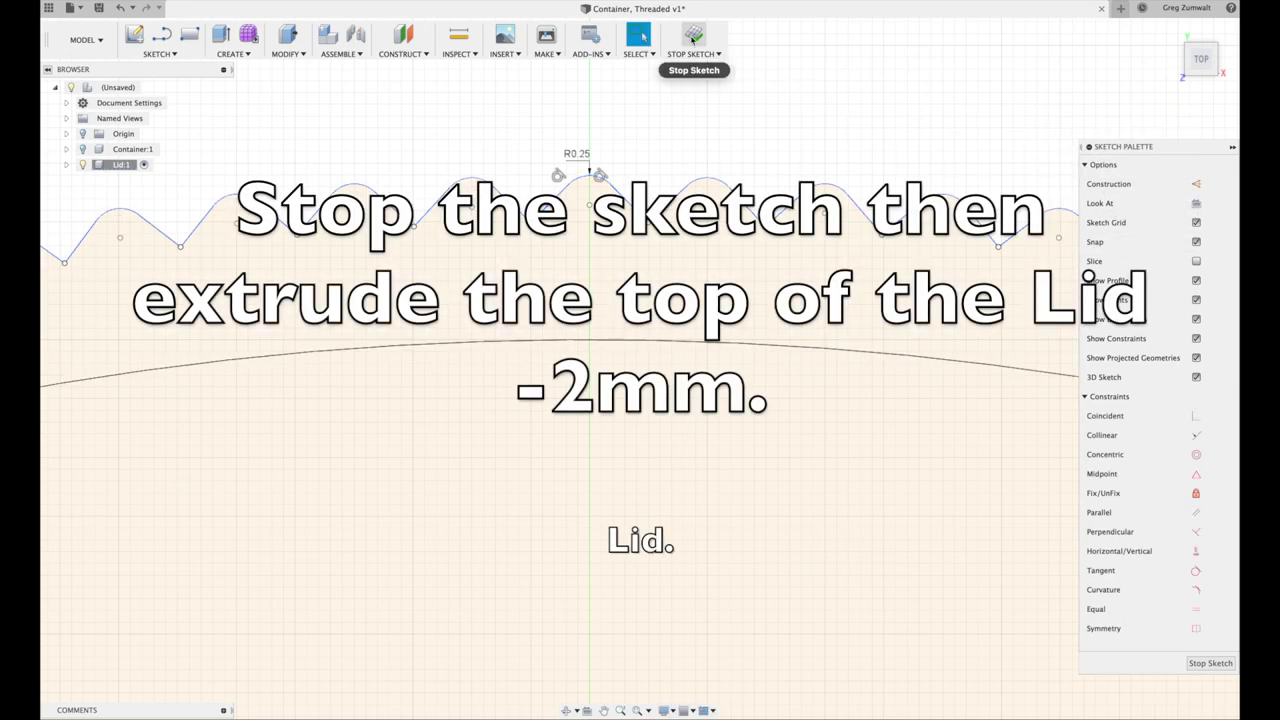
# - Finish the lid sketch and press-pull its circular profile -2 mm into a thin disc
pyautogui.click(693, 35)
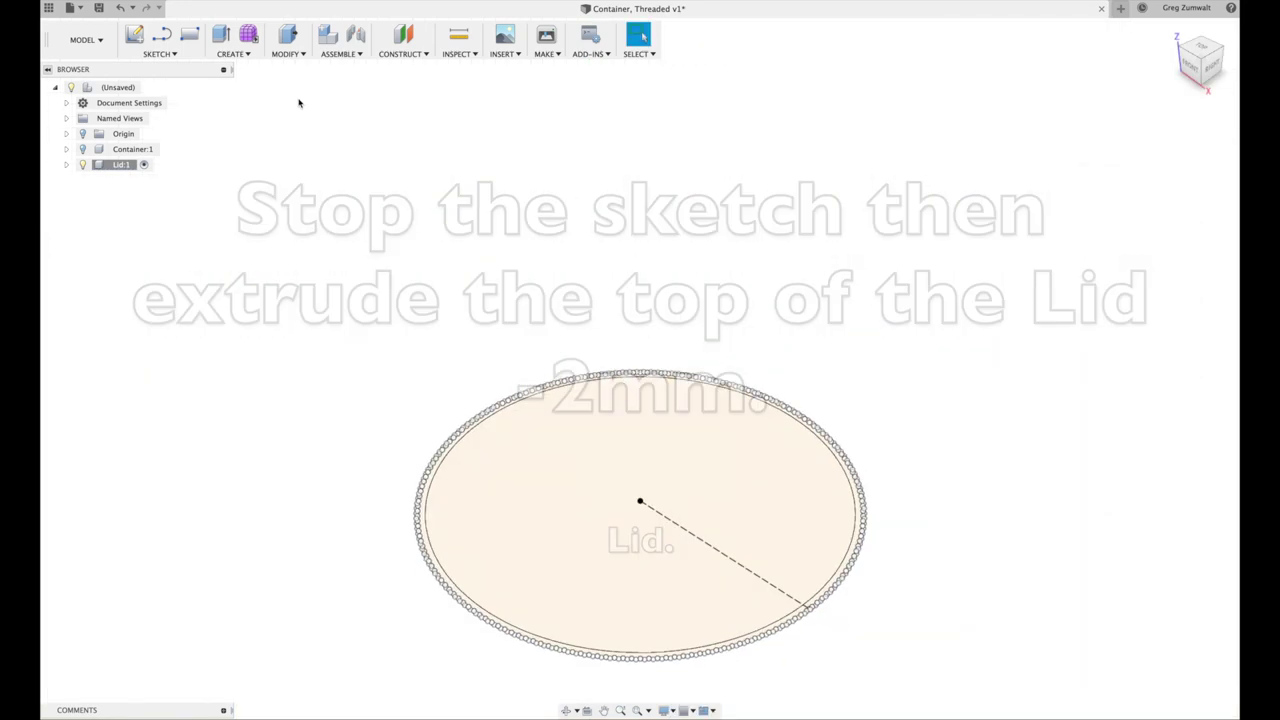
pyautogui.click(288, 53)
pyautogui.click(300, 72)
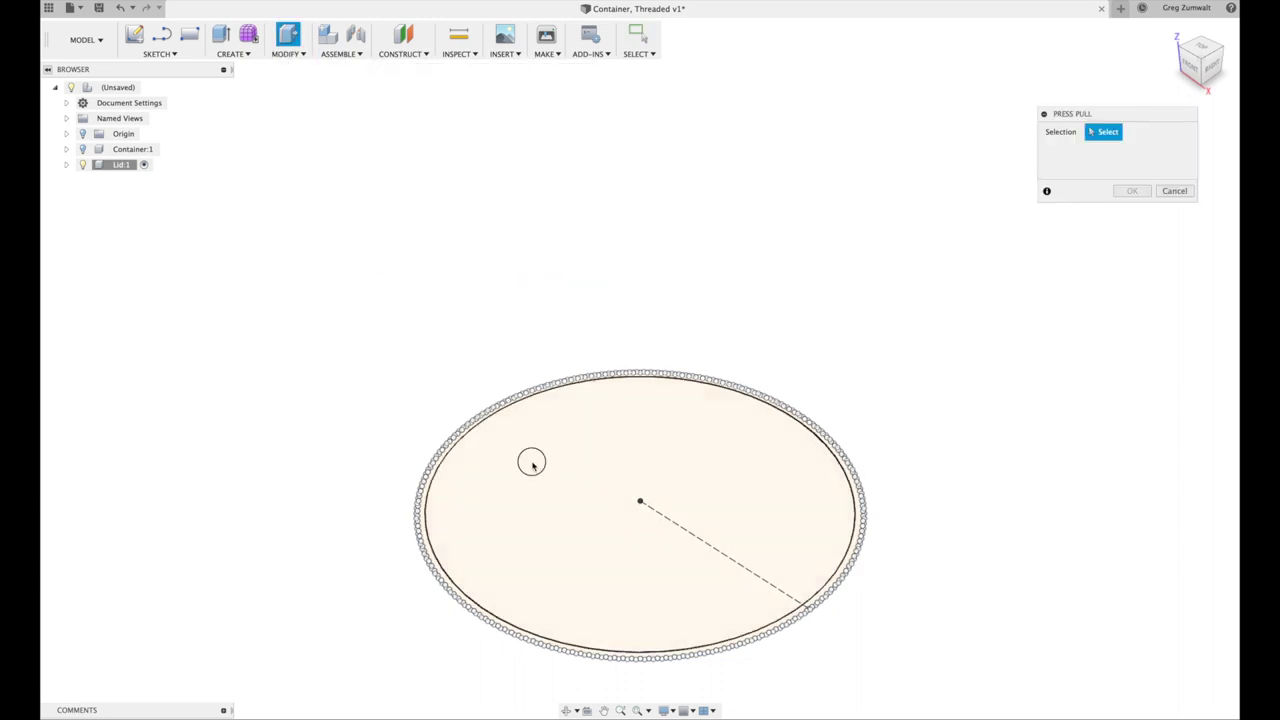
pyautogui.click(529, 457)
pyautogui.write('-2')
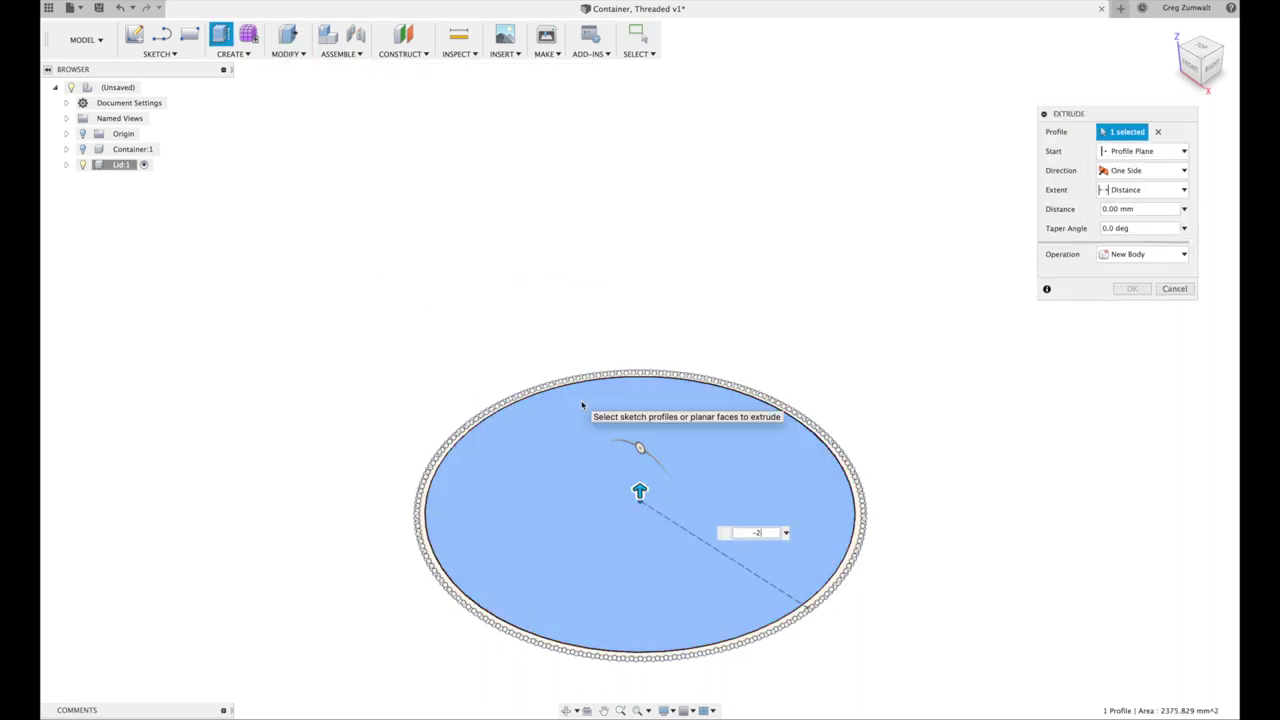
pyautogui.press('Return')
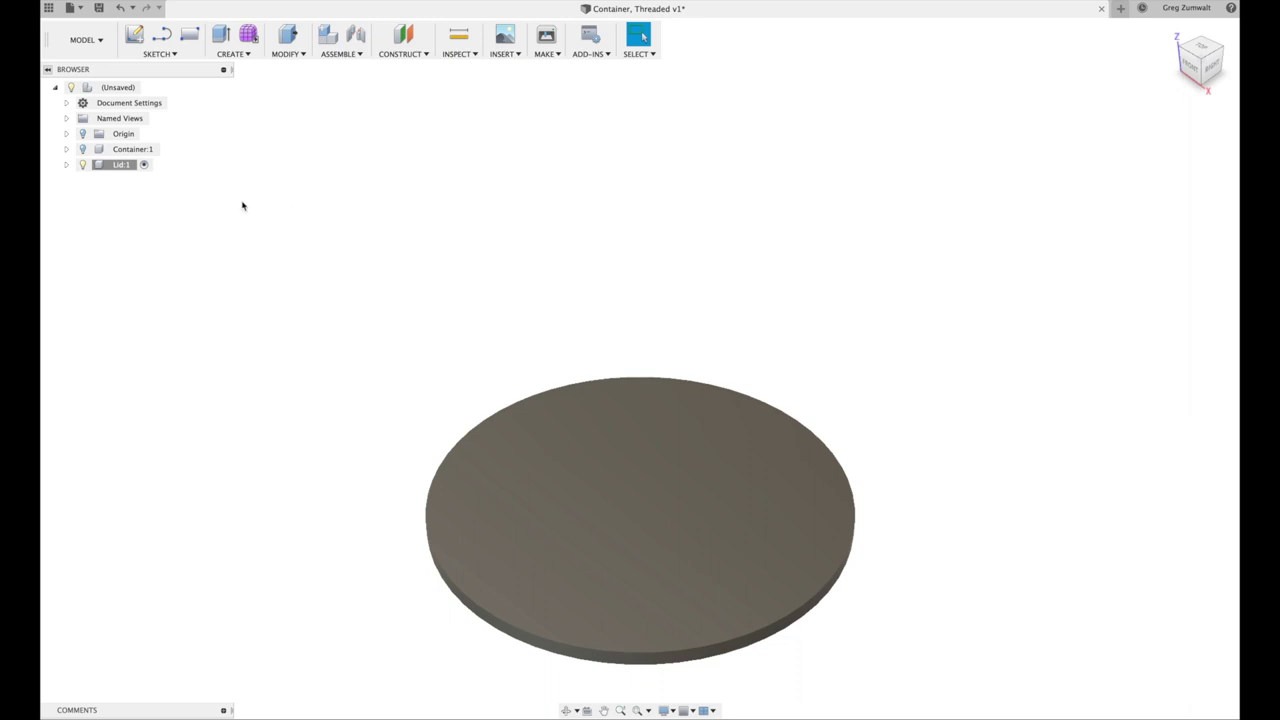
# - Press-pull the knurled ring profile -12 mm into the lid wall, then hide Sketch1
pyautogui.click(66, 165)
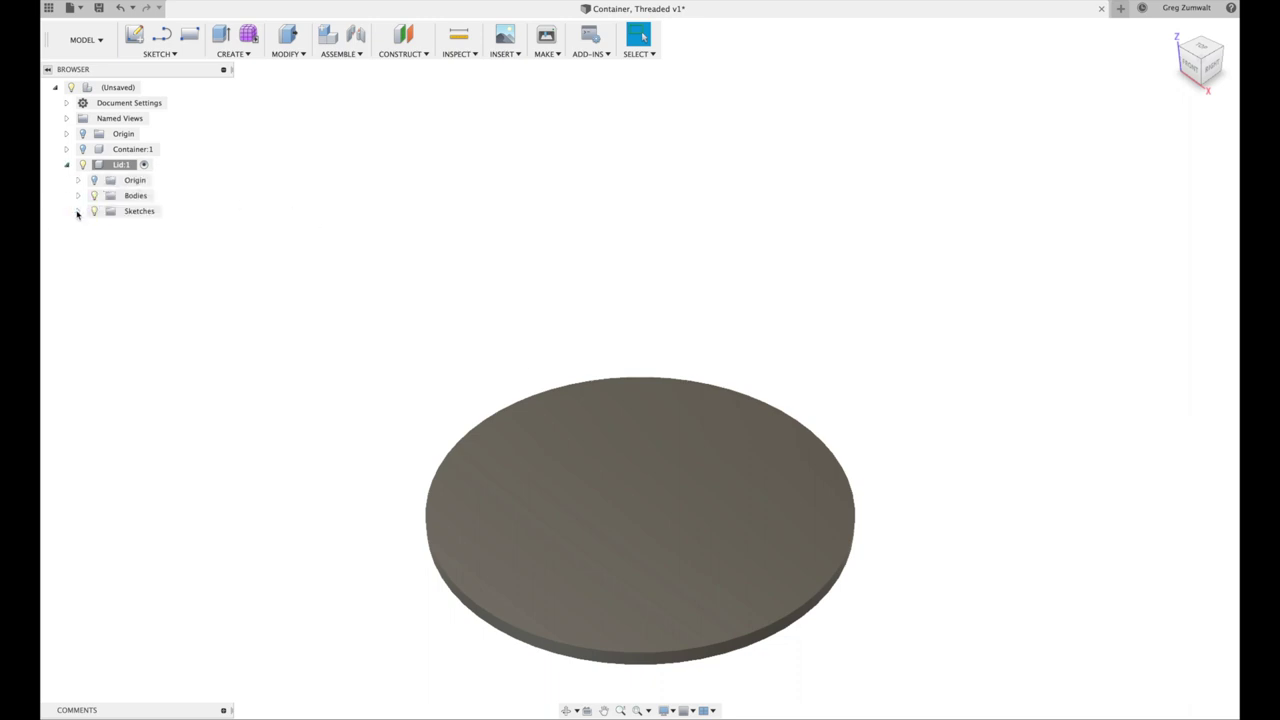
pyautogui.click(78, 212)
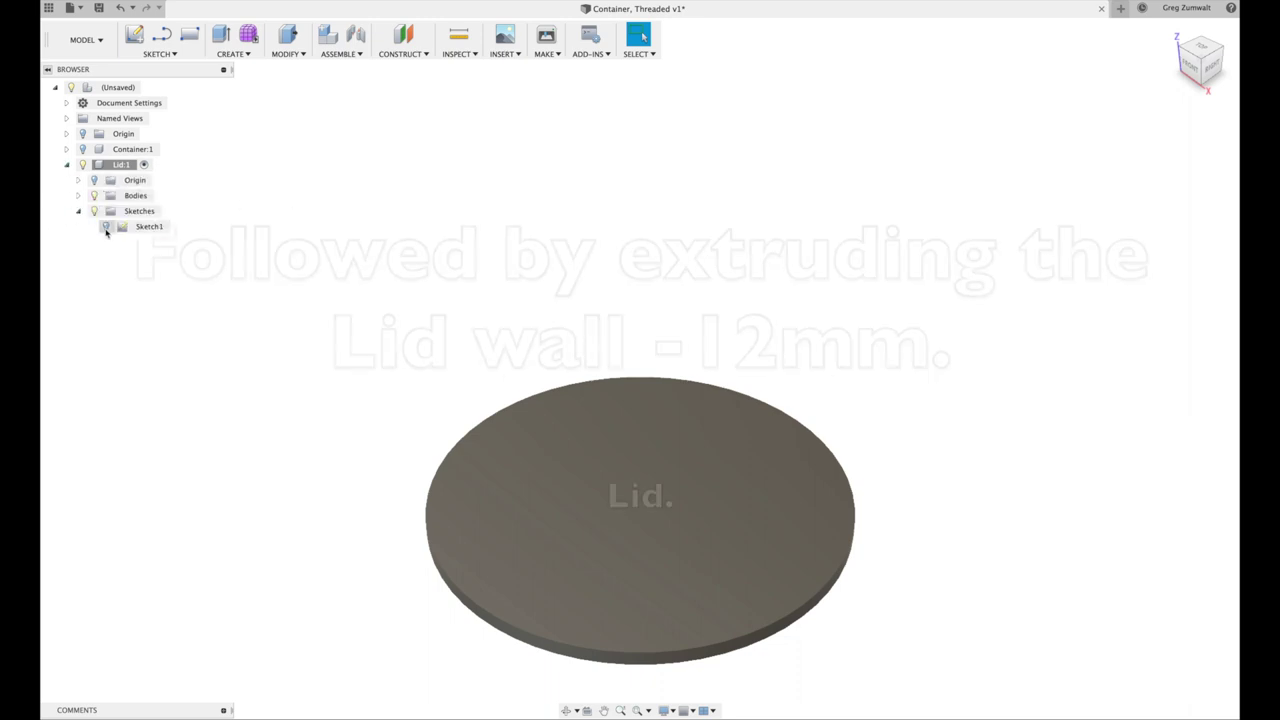
pyautogui.click(301, 56)
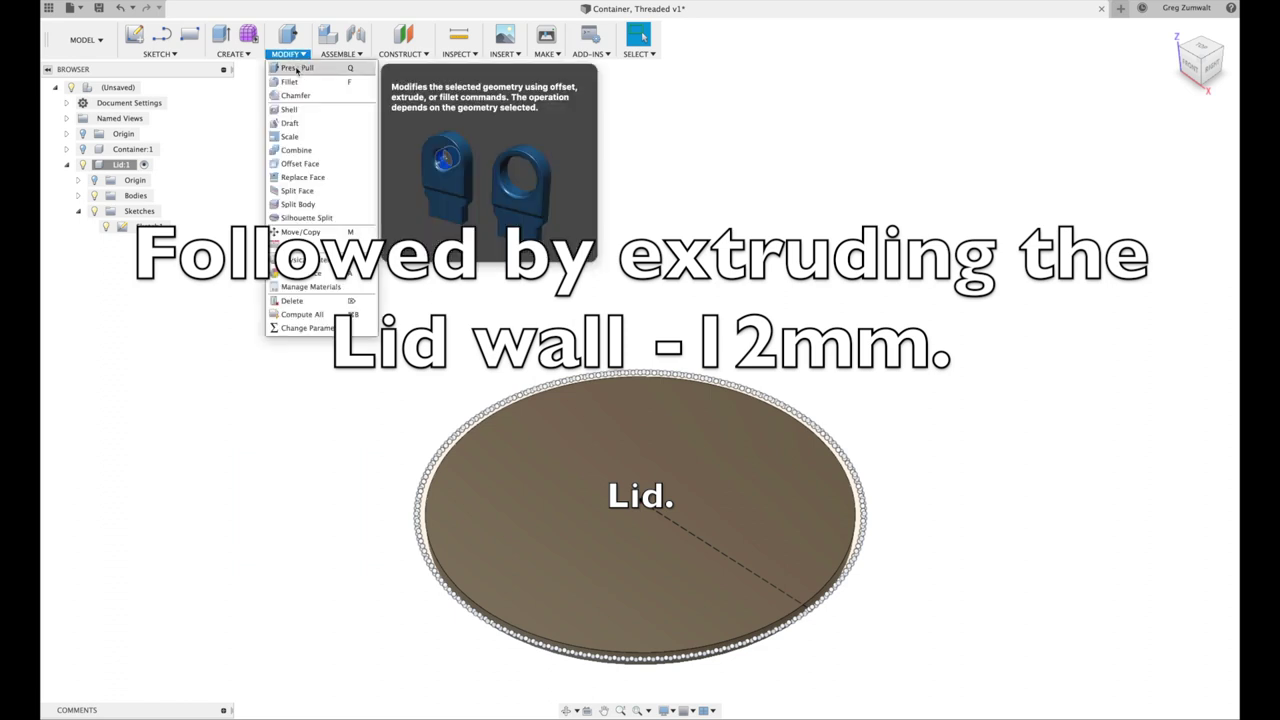
pyautogui.click(300, 67)
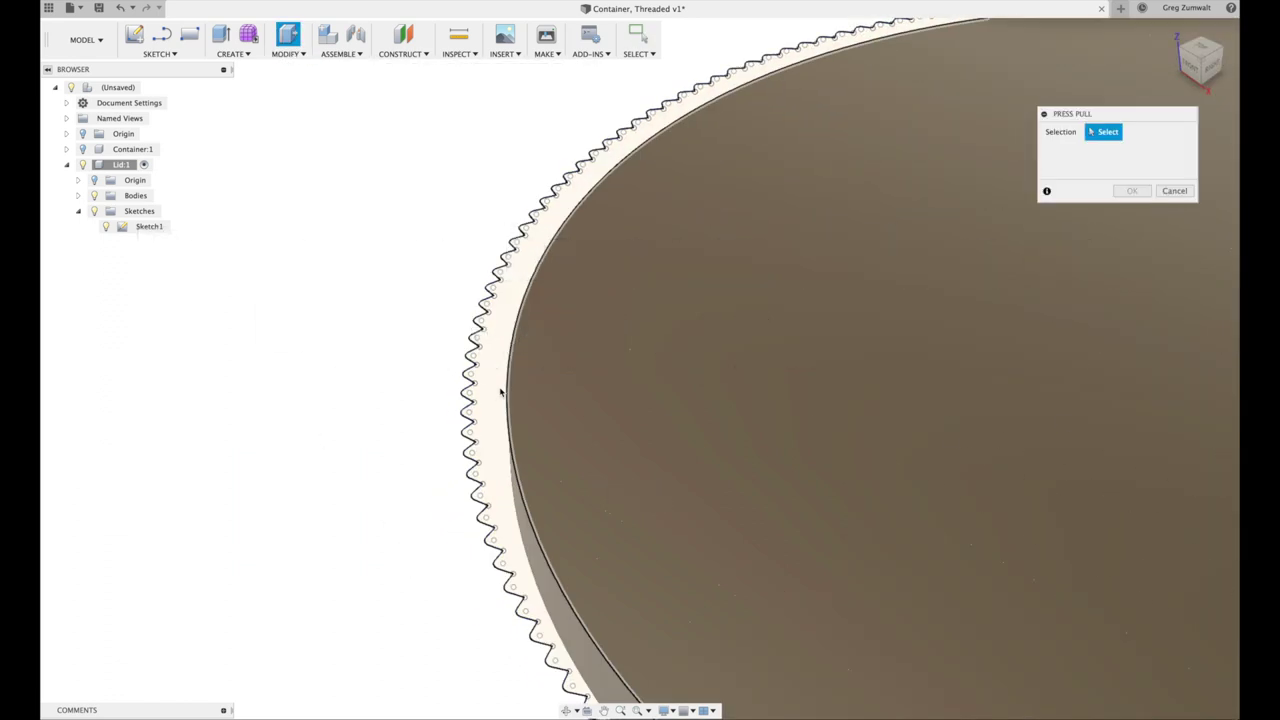
pyautogui.click(491, 394)
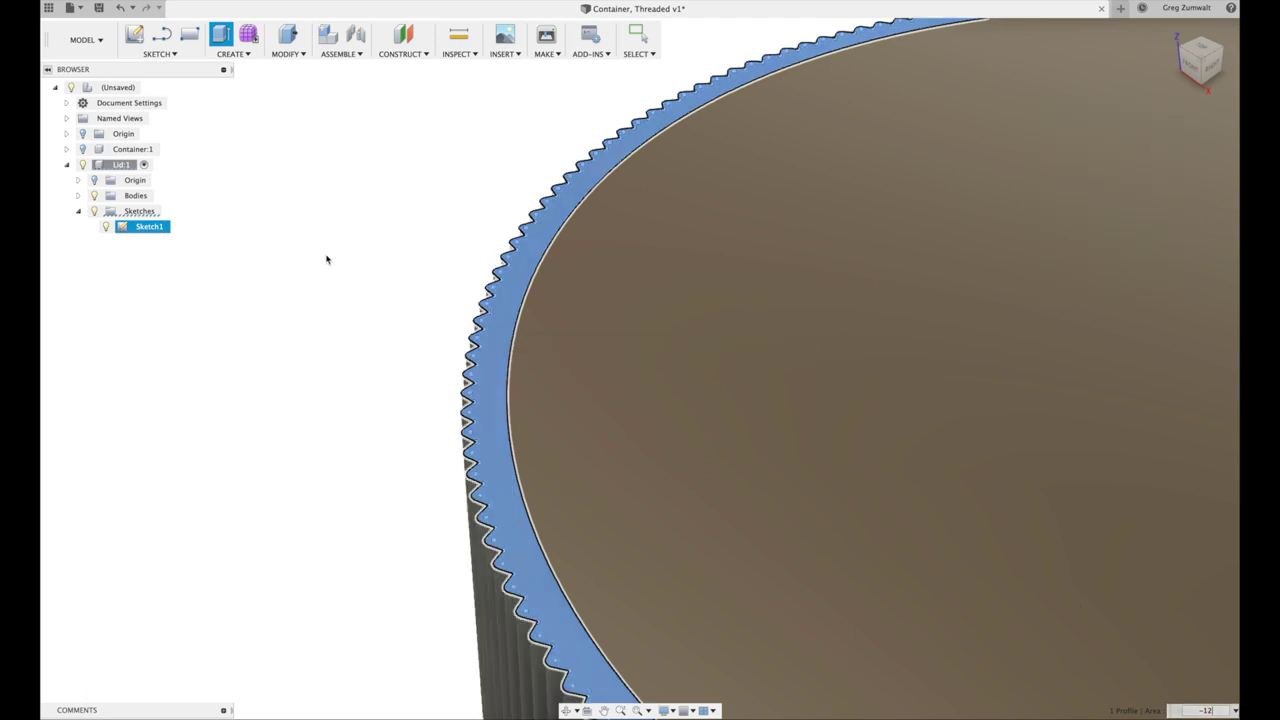
pyautogui.press('Escape')
pyautogui.press('F6')
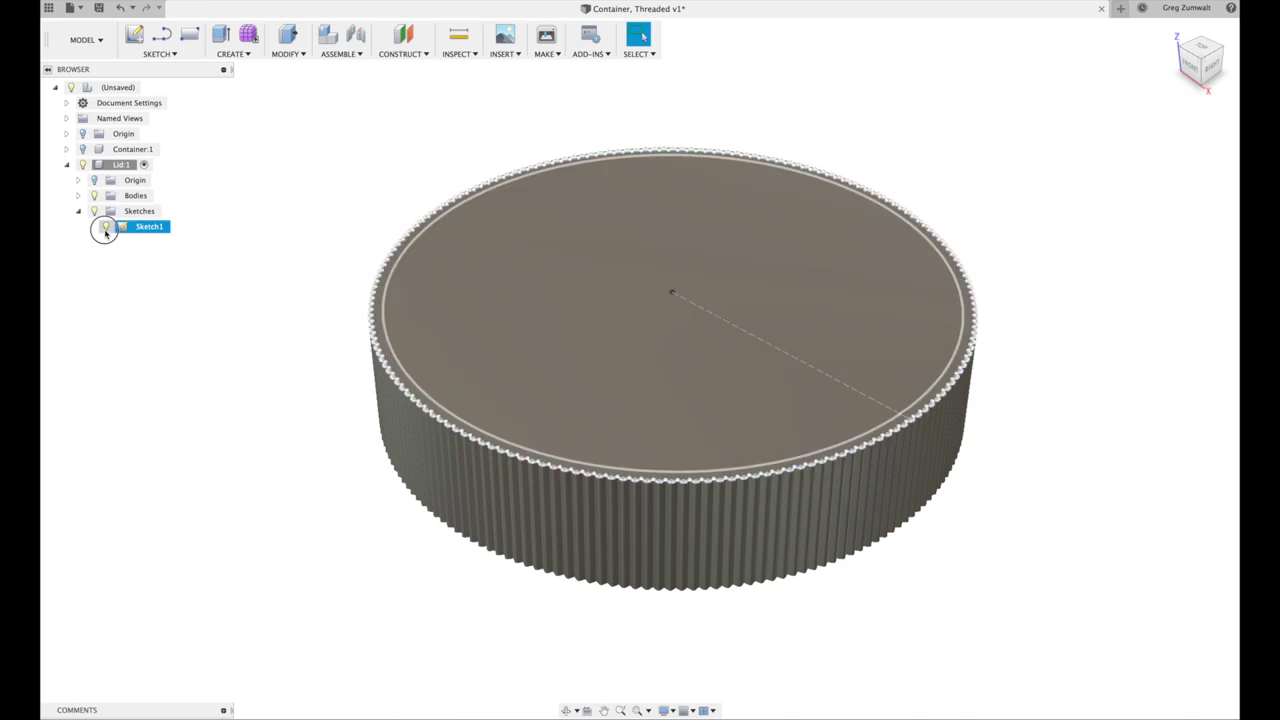
pyautogui.click(105, 226)
pyautogui.click(78, 212)
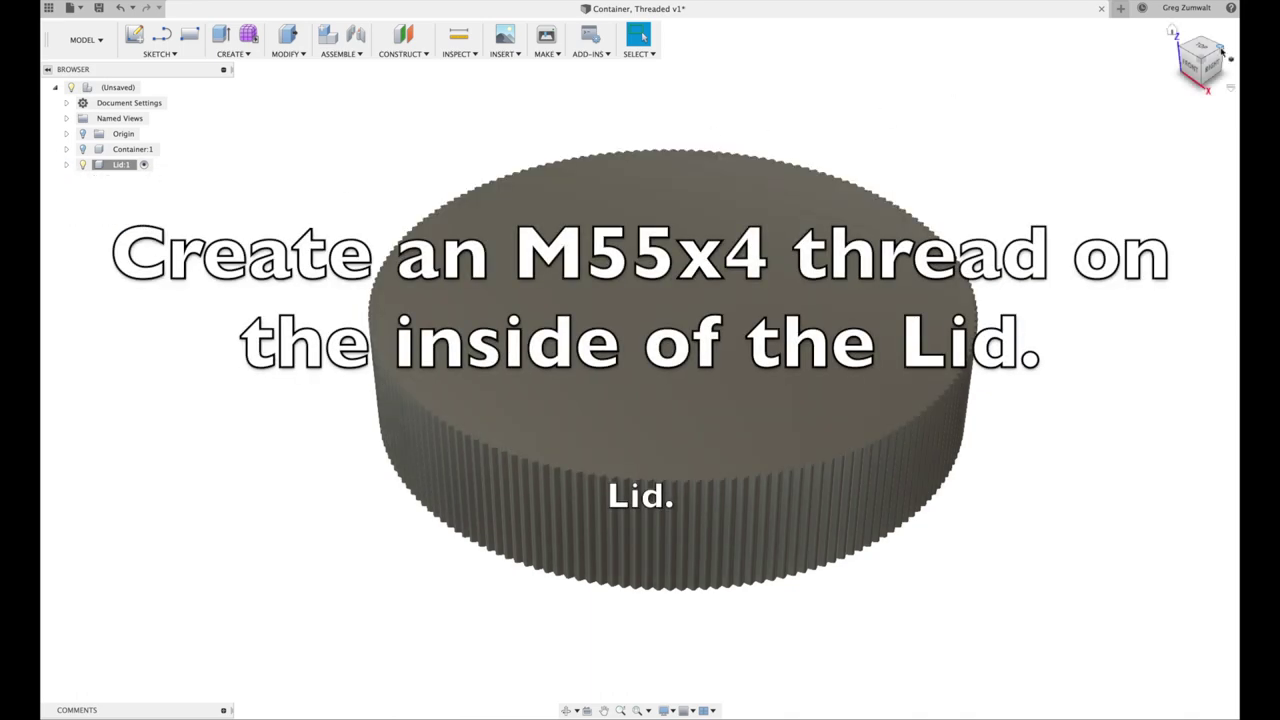
# - Add a modelled 10 mm M55x4 6H thread, not full length, to the lid's inner wall
pyautogui.keyDown('shift'); pyautogui.moveTo(1200, 84); pyautogui.dragTo(1115, 284, button='middle'); pyautogui.keyUp('shift')
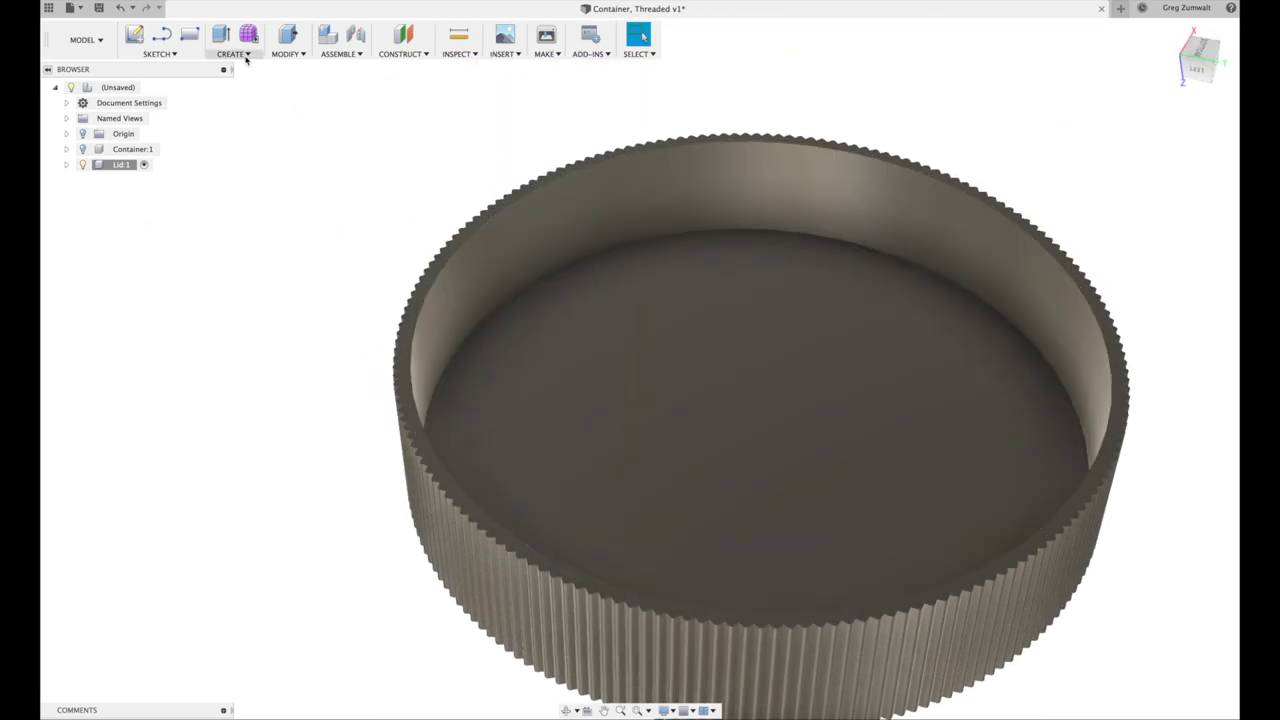
pyautogui.click(246, 55)
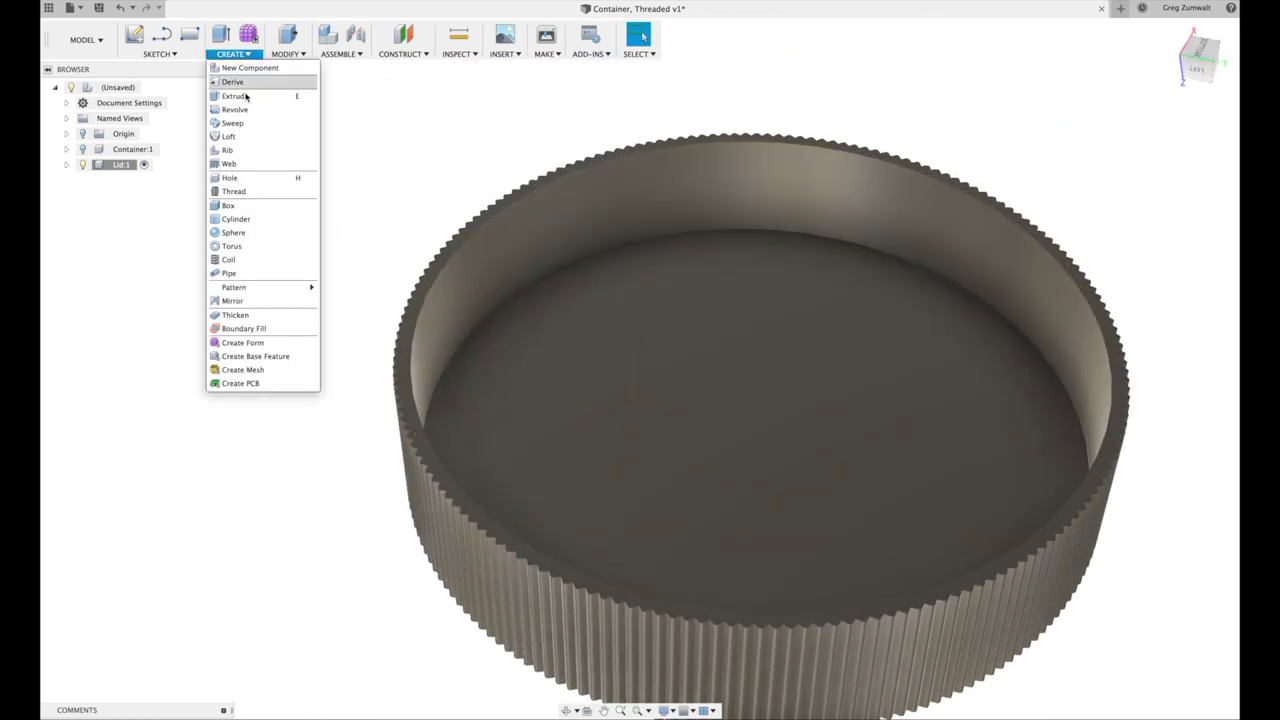
pyautogui.click(240, 194)
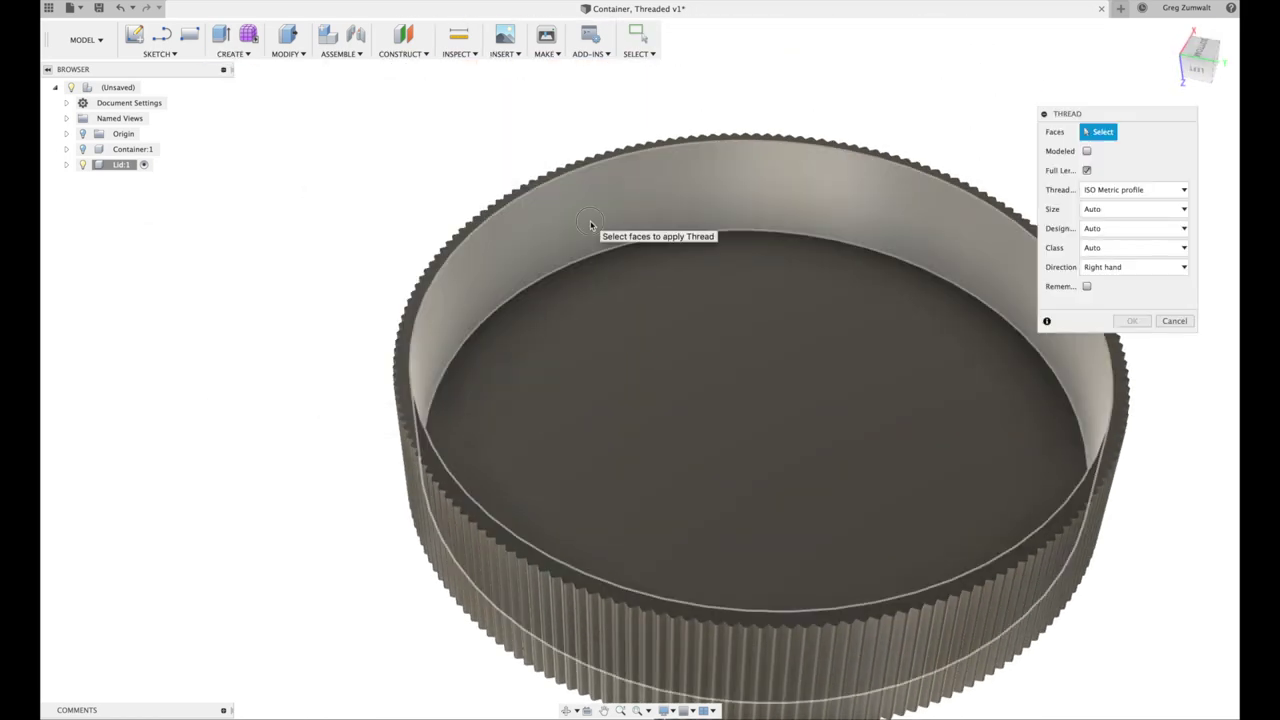
pyautogui.click(941, 204)
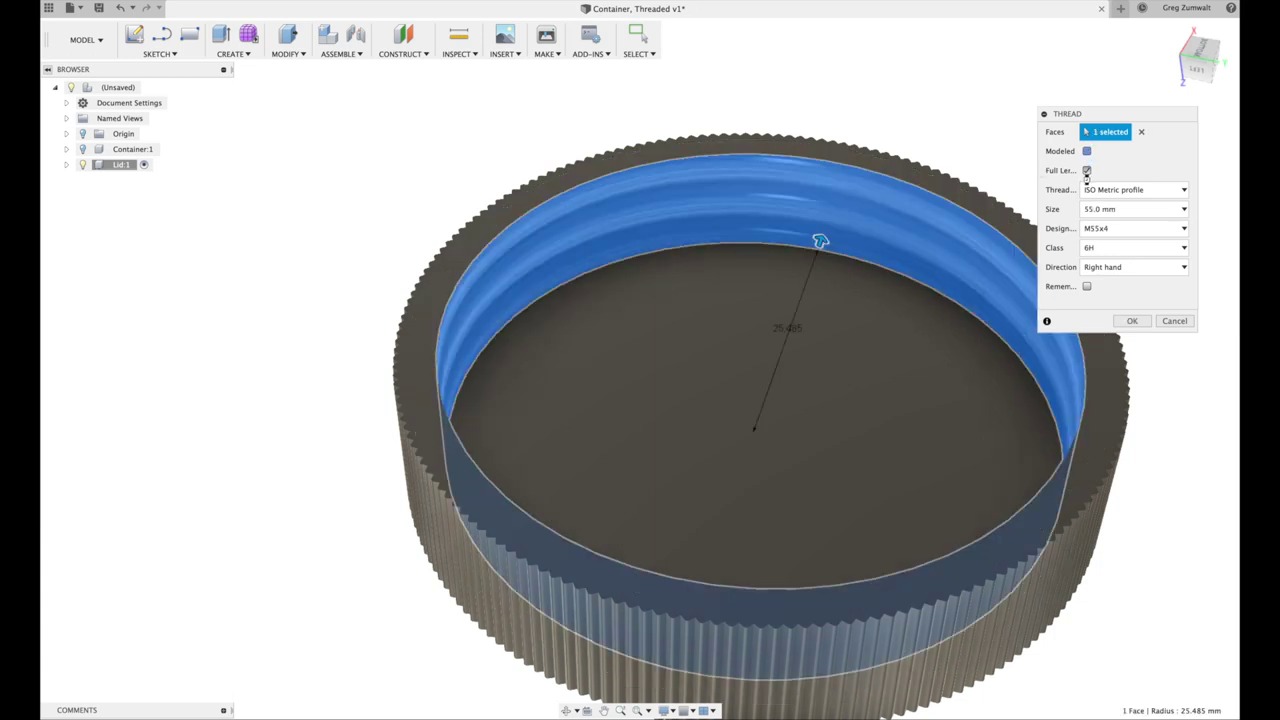
pyautogui.click(1087, 171)
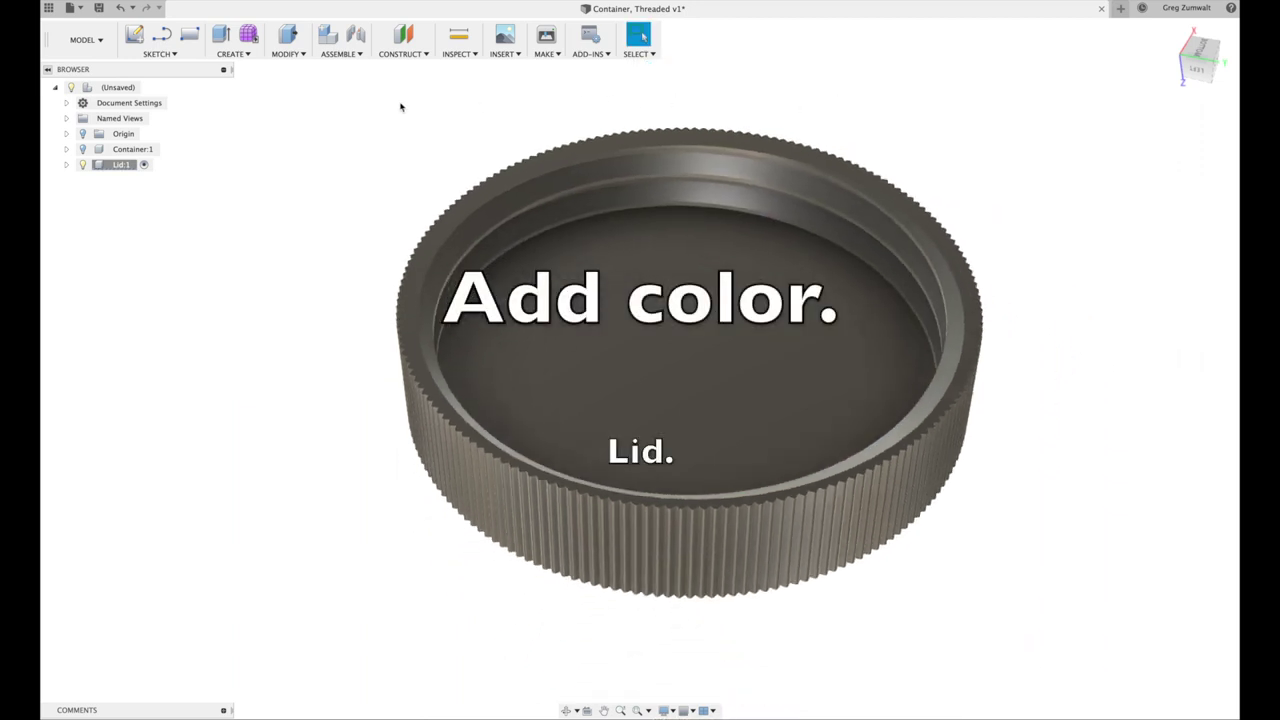
# - Apply the Plastic - Glossy (Grey) appearance to the lid
pyautogui.click(286, 54)
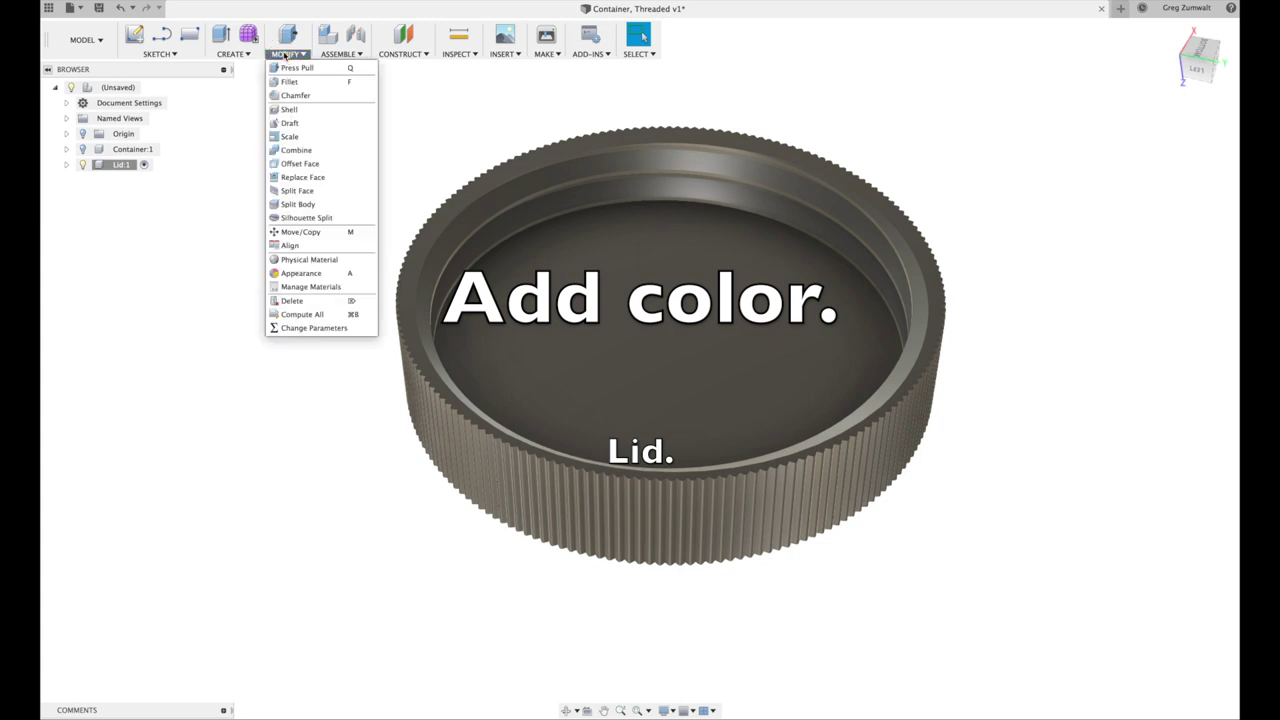
pyautogui.click(300, 273)
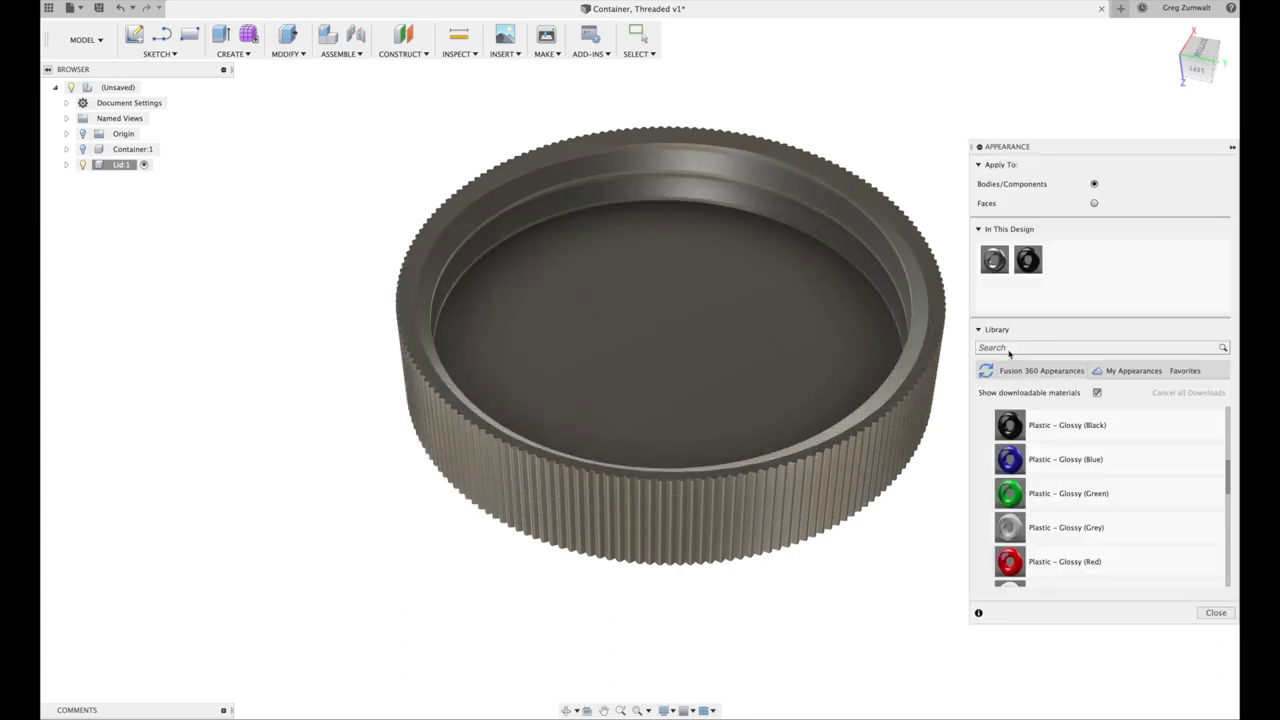
pyautogui.moveTo(1007, 526); pyautogui.dragTo(879, 447)
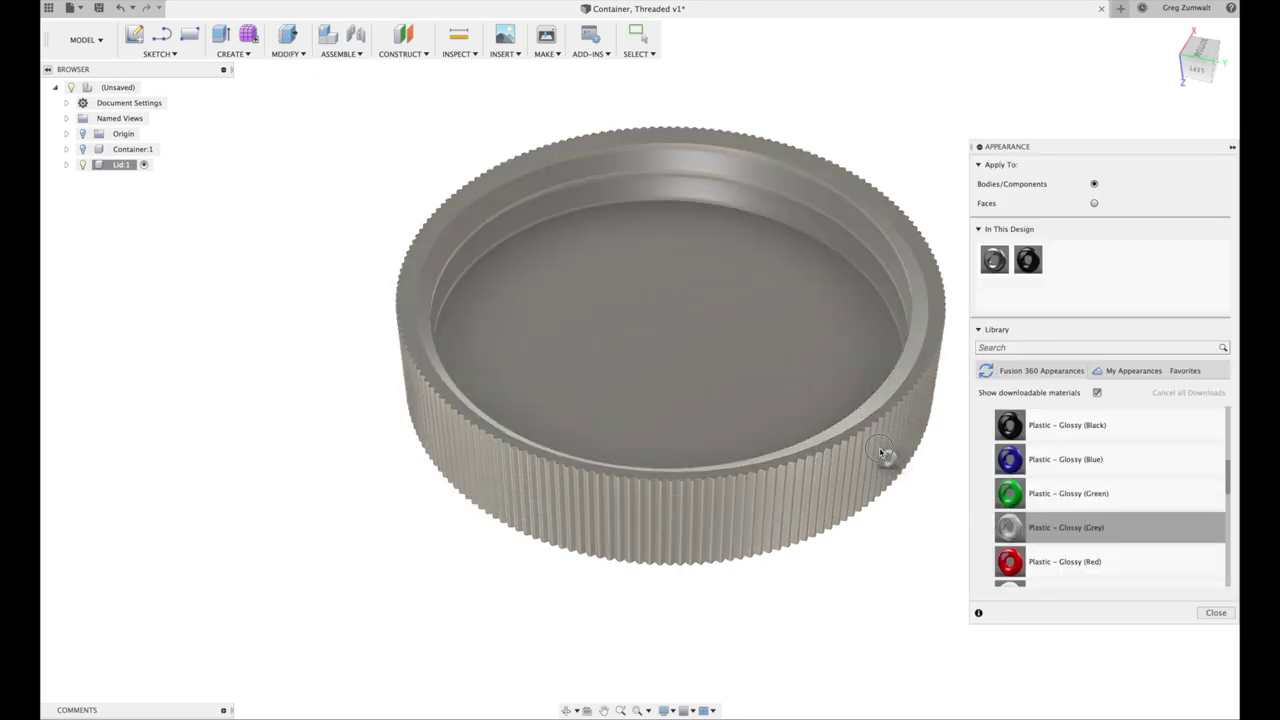
pyautogui.click(1212, 614)
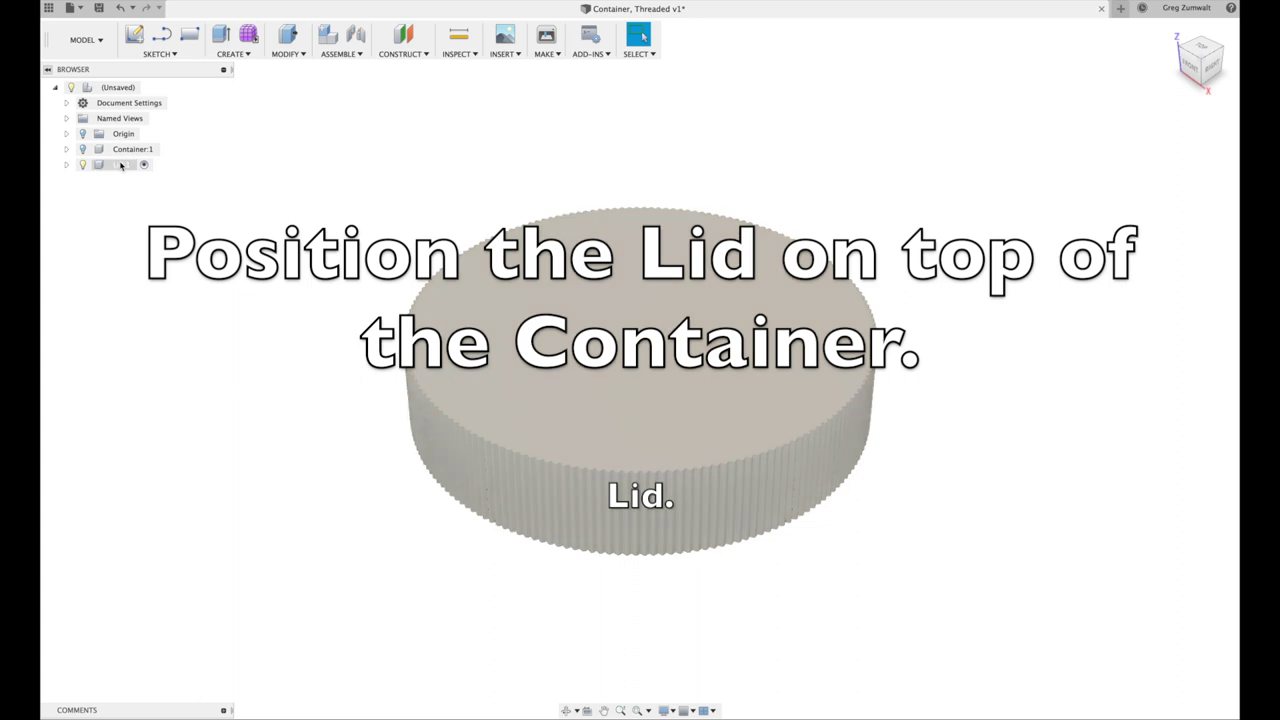
# - Move Lid:1 14 mm along Z onto the visible container and capture its position
pyautogui.rightClick(121, 165)
pyautogui.click(130, 192)
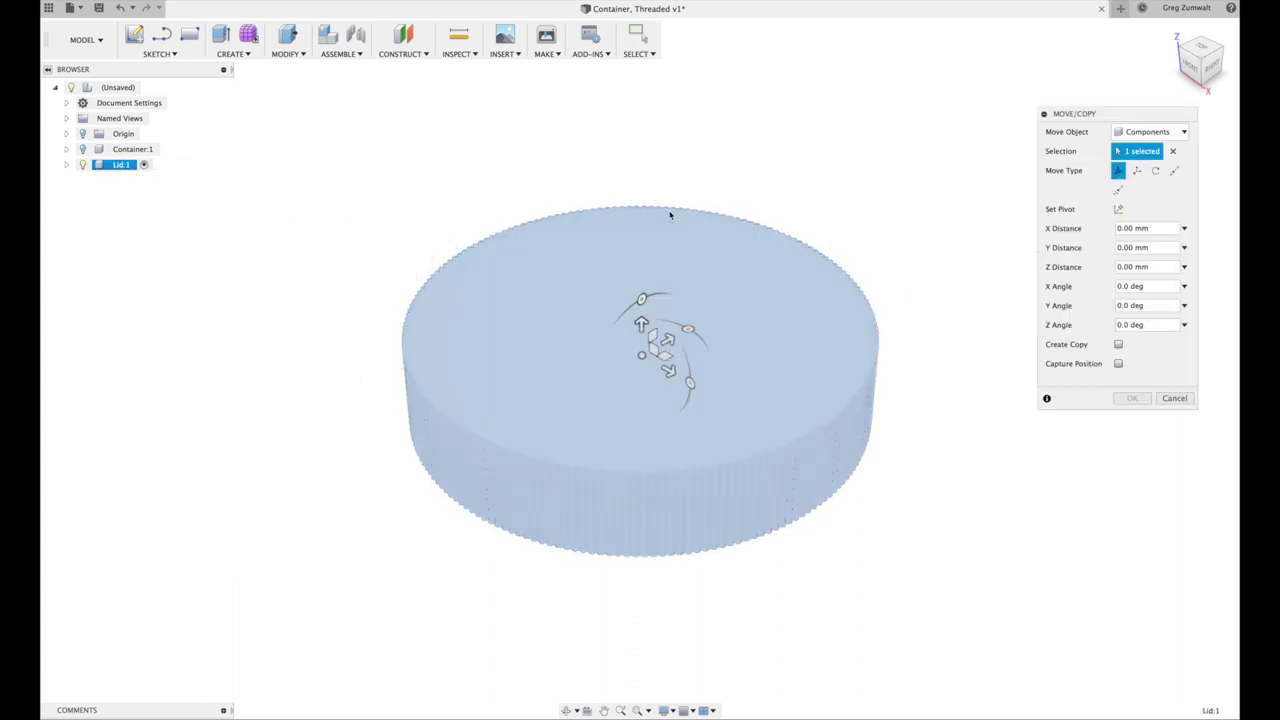
pyautogui.moveTo(641, 322); pyautogui.dragTo(729, 256)
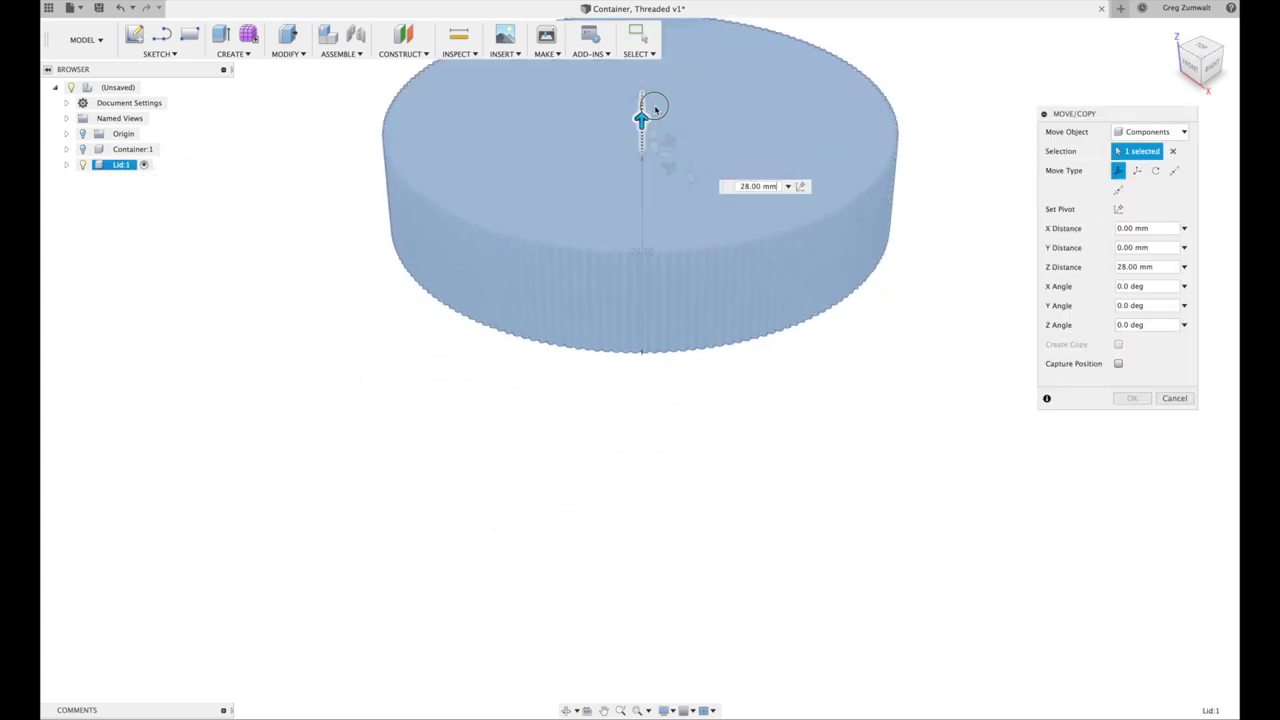
pyautogui.click(1205, 75)
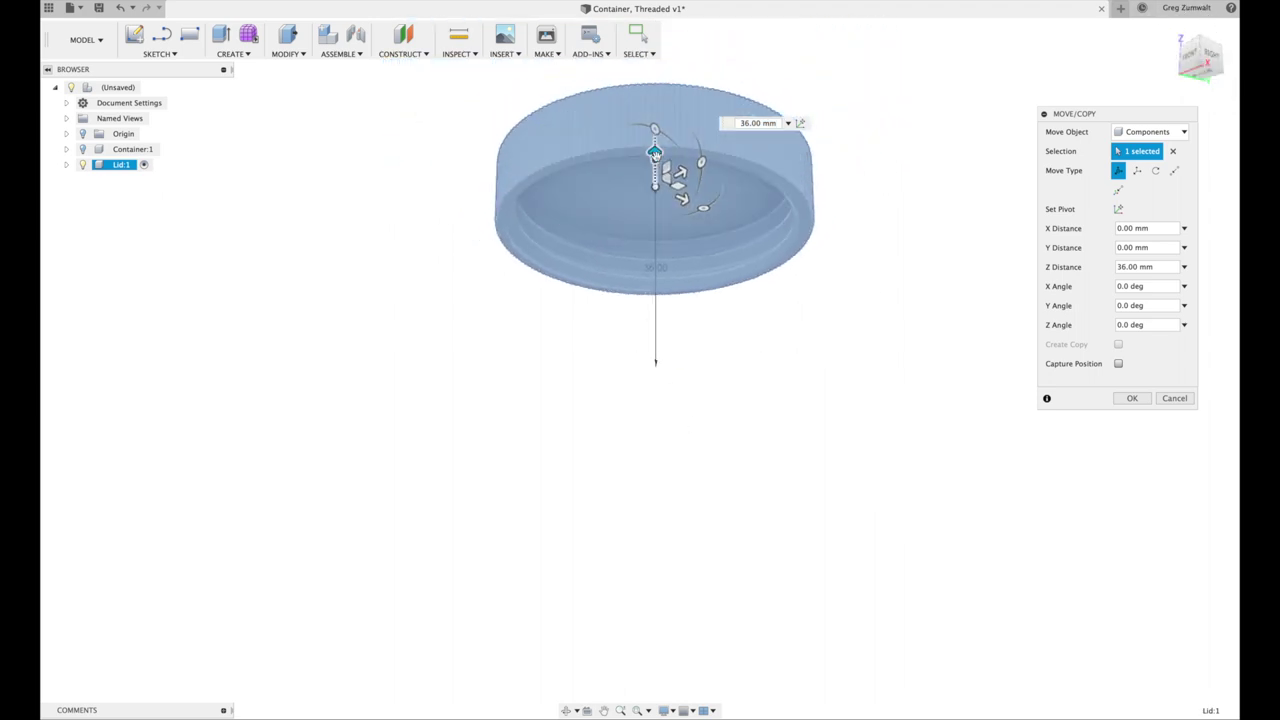
pyautogui.moveTo(654, 153); pyautogui.dragTo(654, 66)
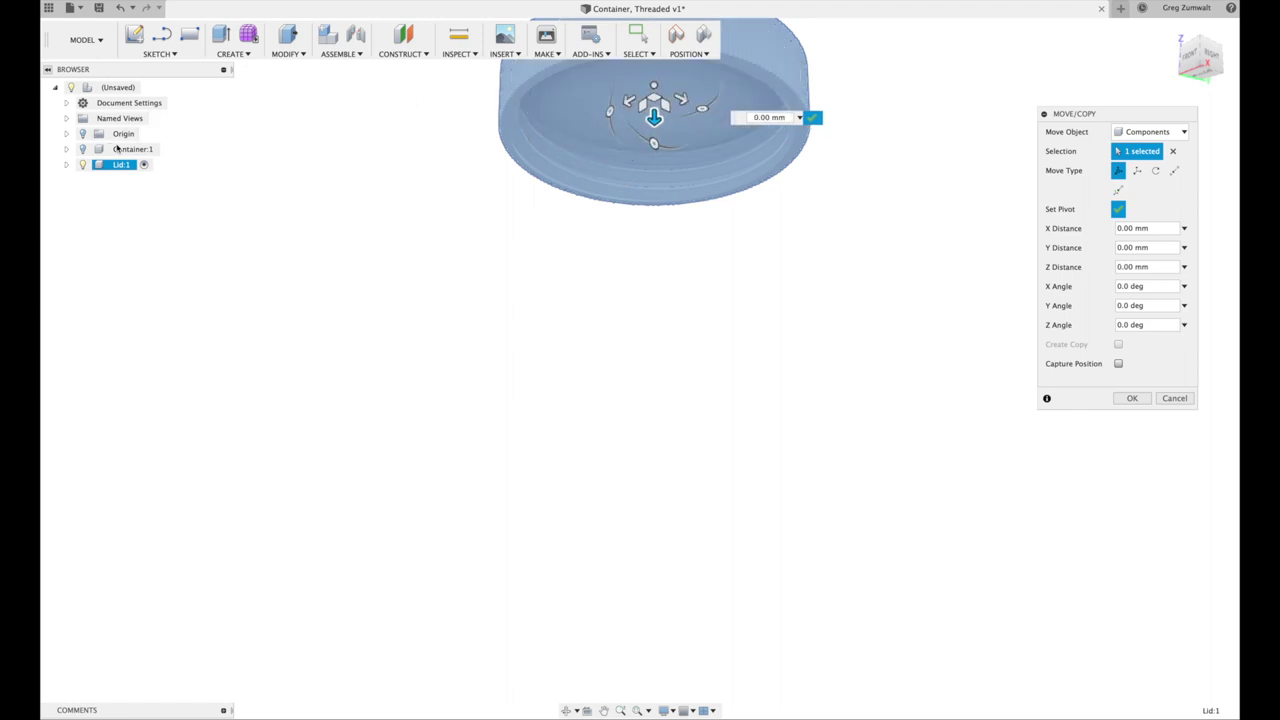
pyautogui.click(84, 149)
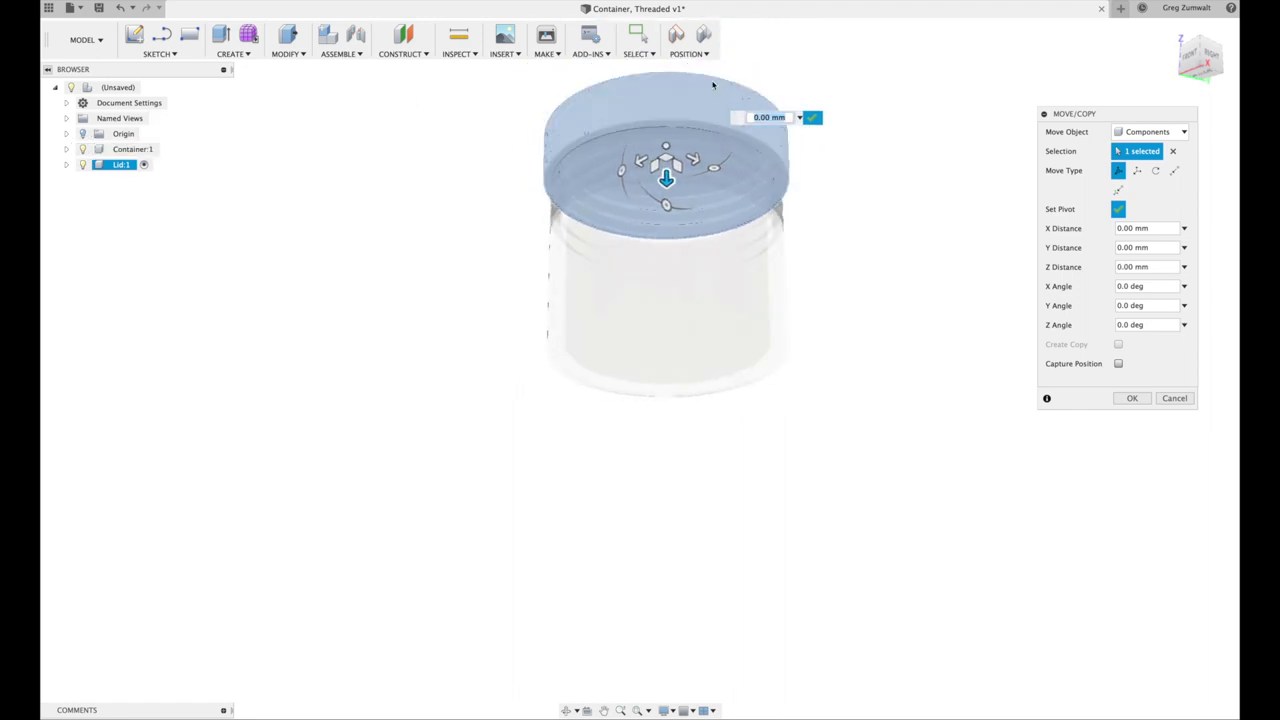
pyautogui.scroll(4, 713, 88)
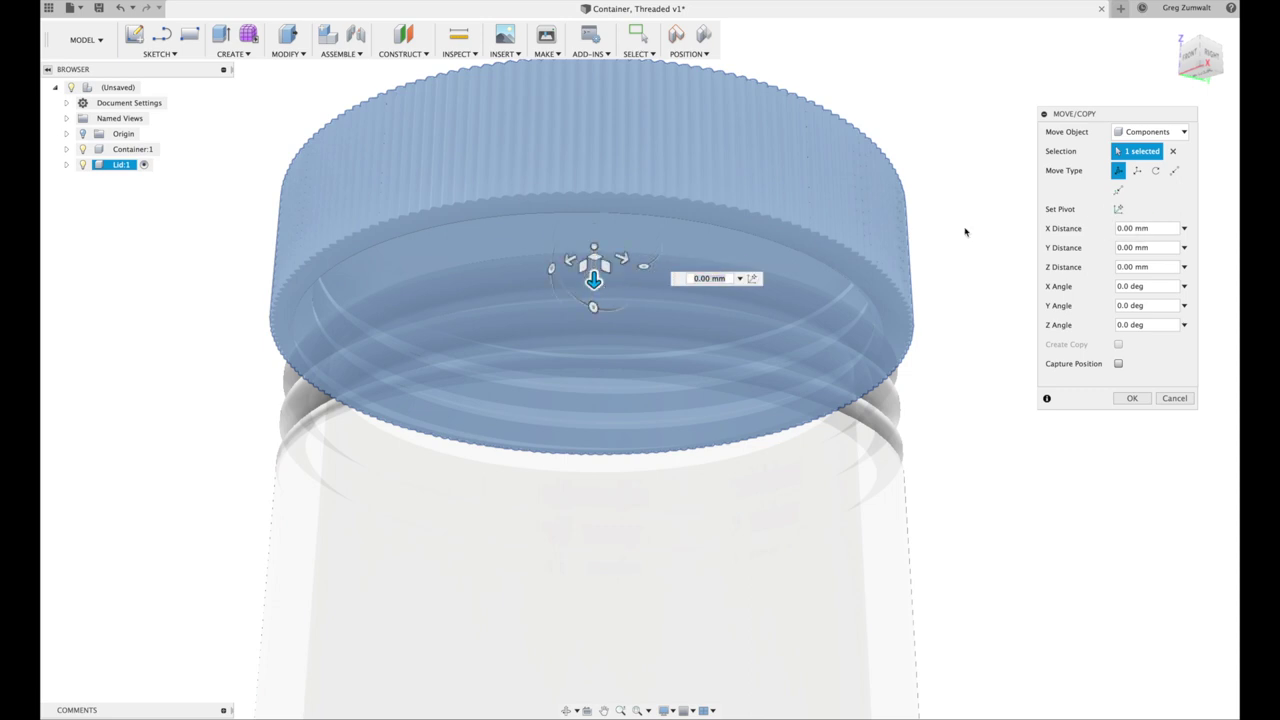
pyautogui.moveTo(594, 281); pyautogui.dragTo(648, 119)
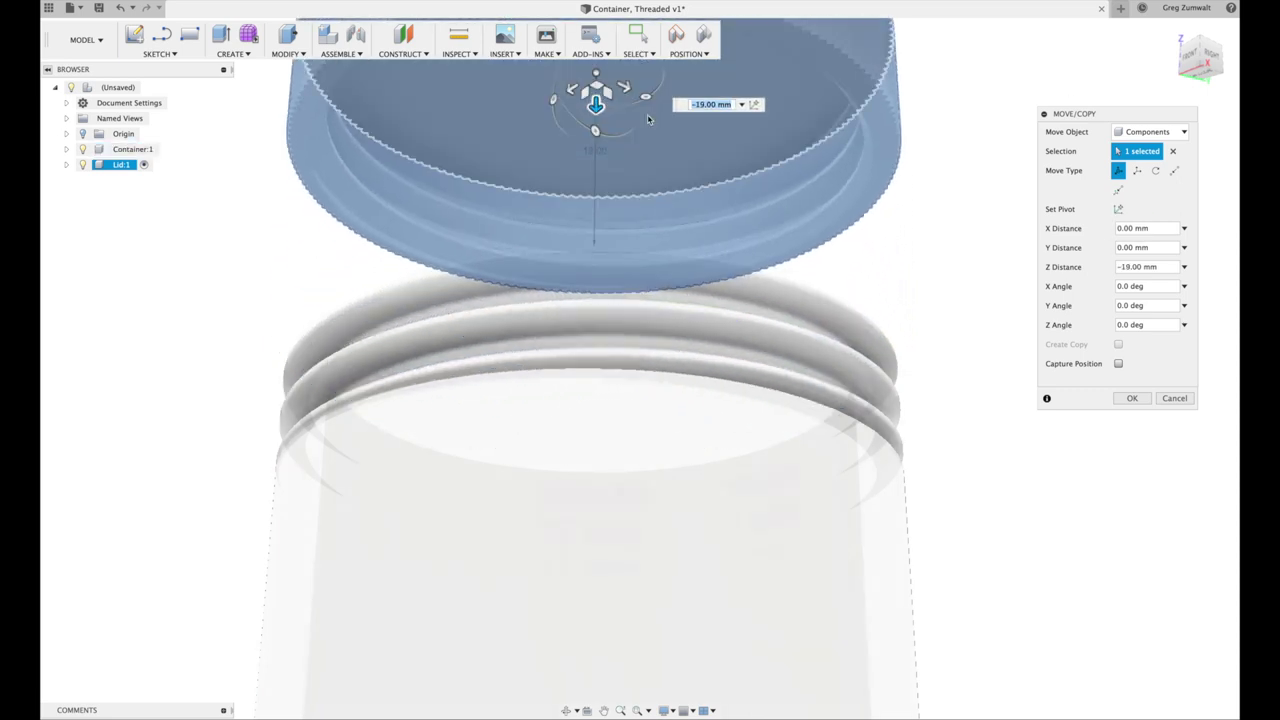
pyautogui.click(1200, 66)
pyautogui.write('14')
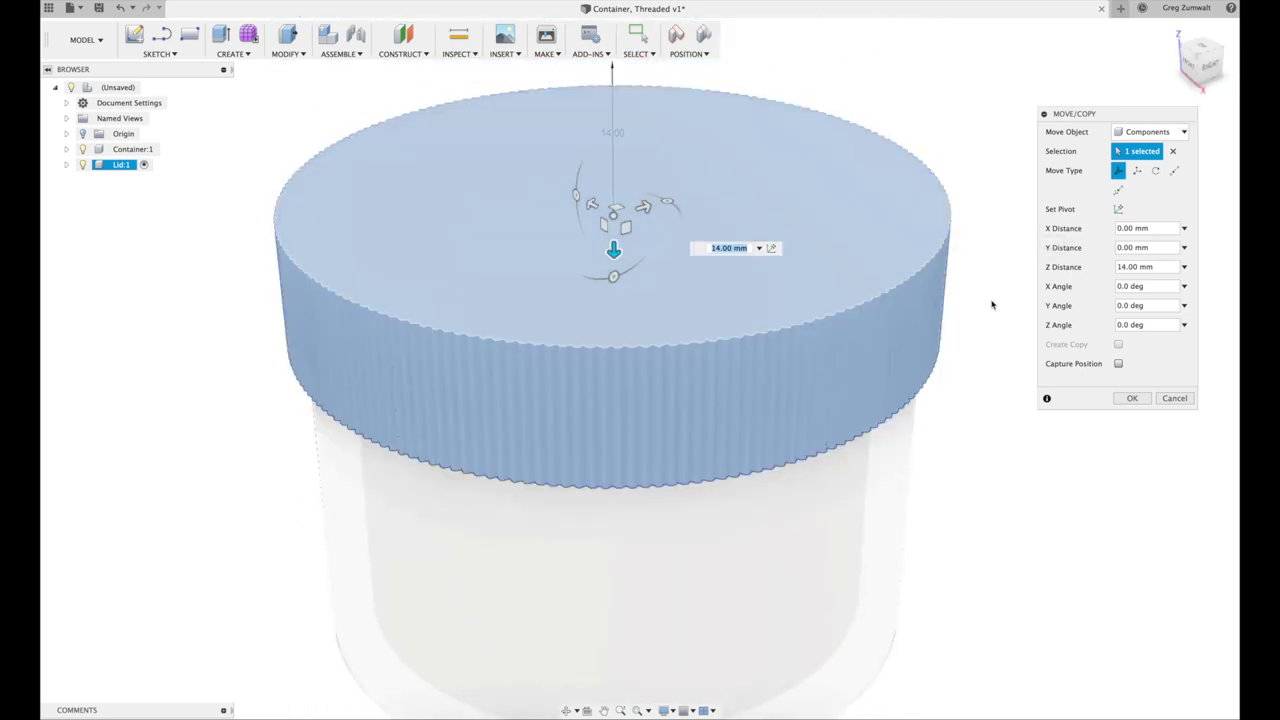
pyautogui.click(1124, 398)
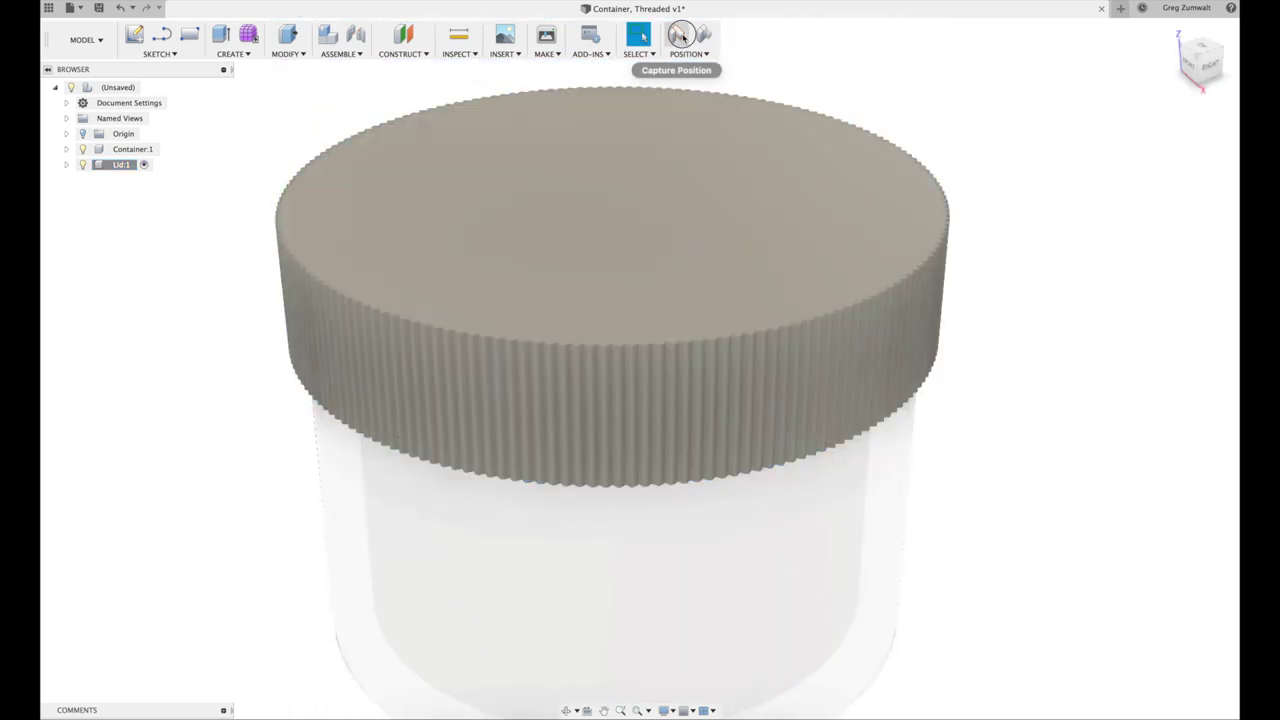
pyautogui.click(680, 35)
# - Activate the top-level assembly, clear the selection, and return to the Home view
pyautogui.click(147, 87)
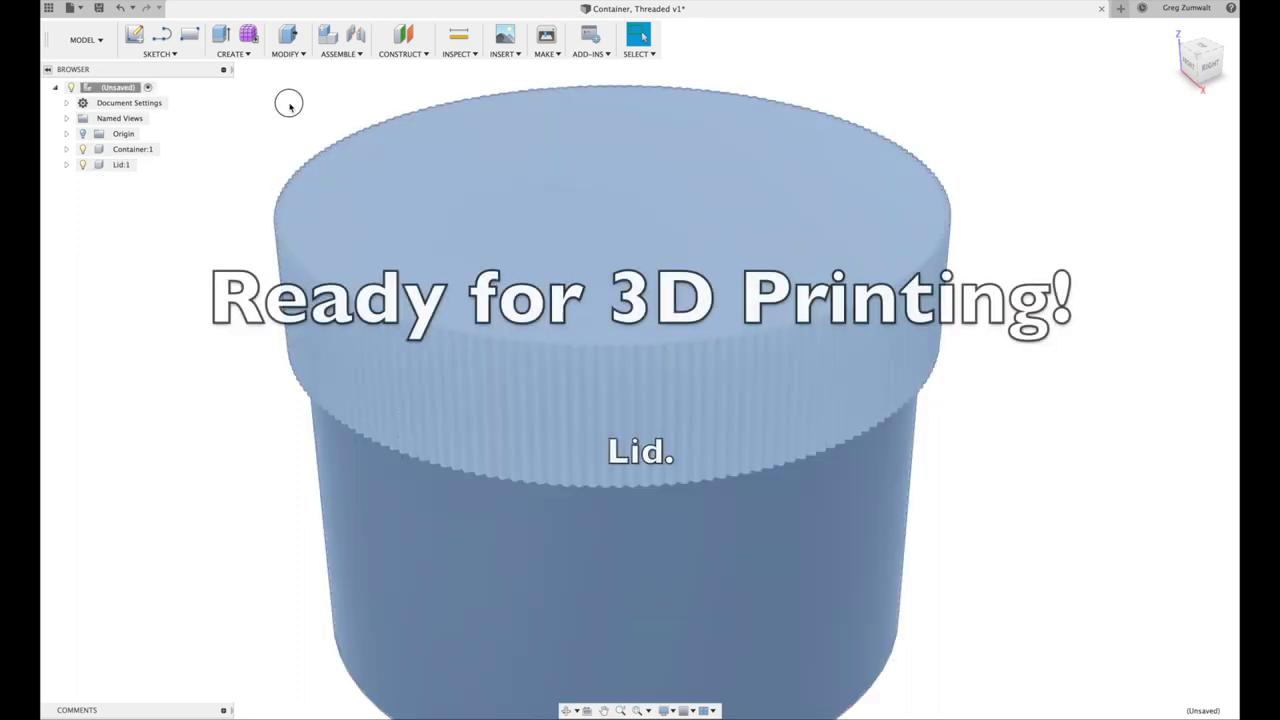
pyautogui.click(289, 104)
pyautogui.click(1171, 34)
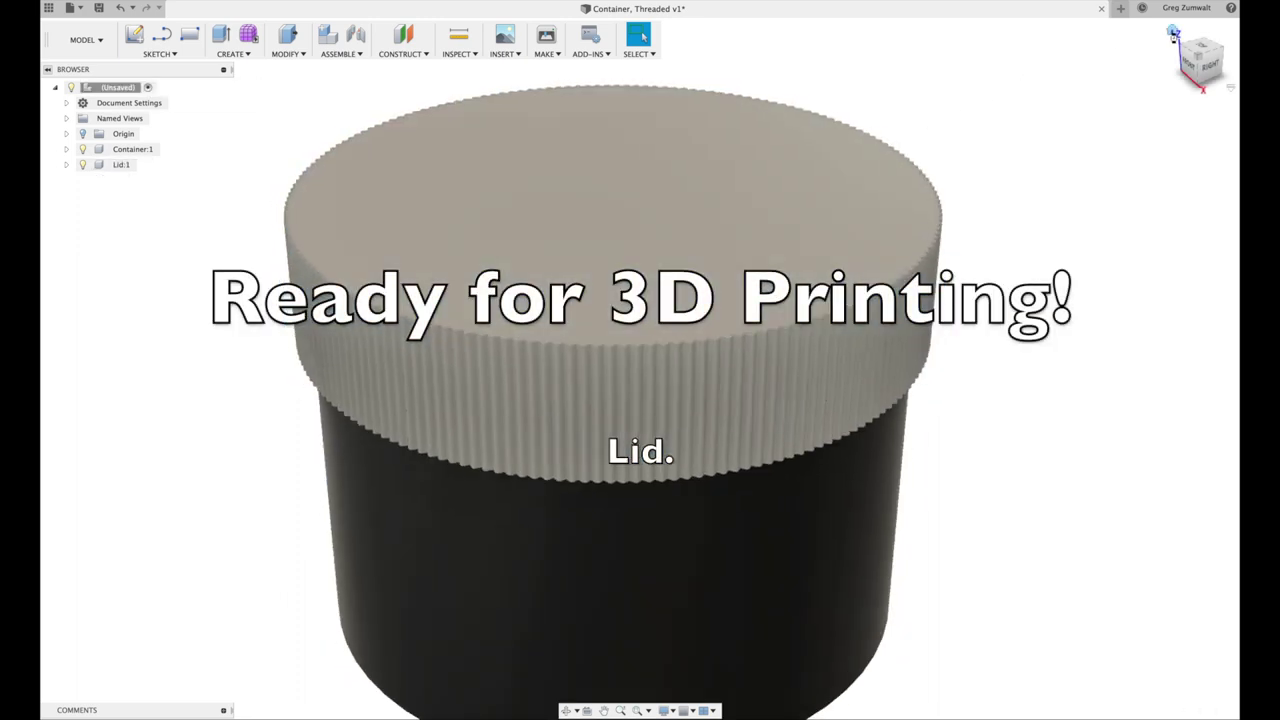